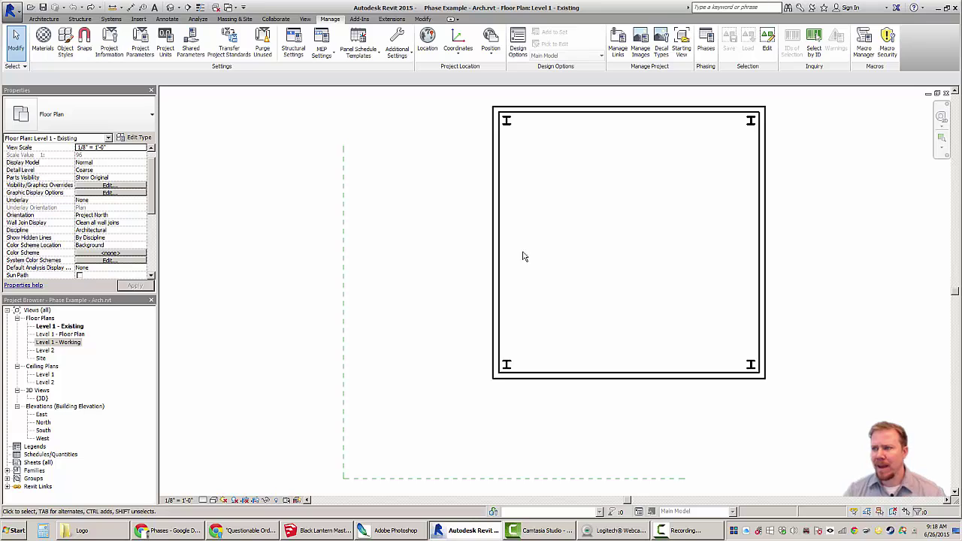
Step: Select the room's left wall, review its Phasing properties, then deselect it
middle_click_drag(575, 270, 547, 275)
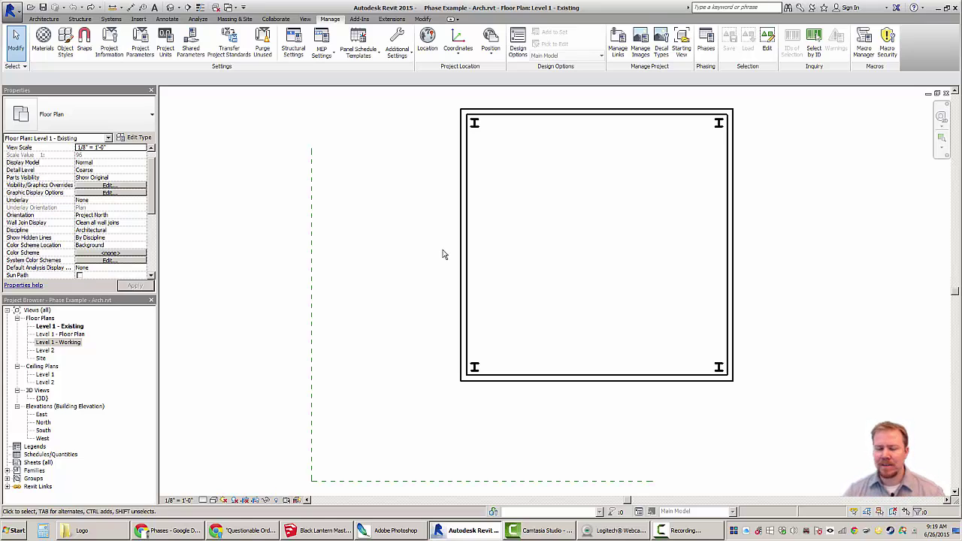
left_click(466, 279)
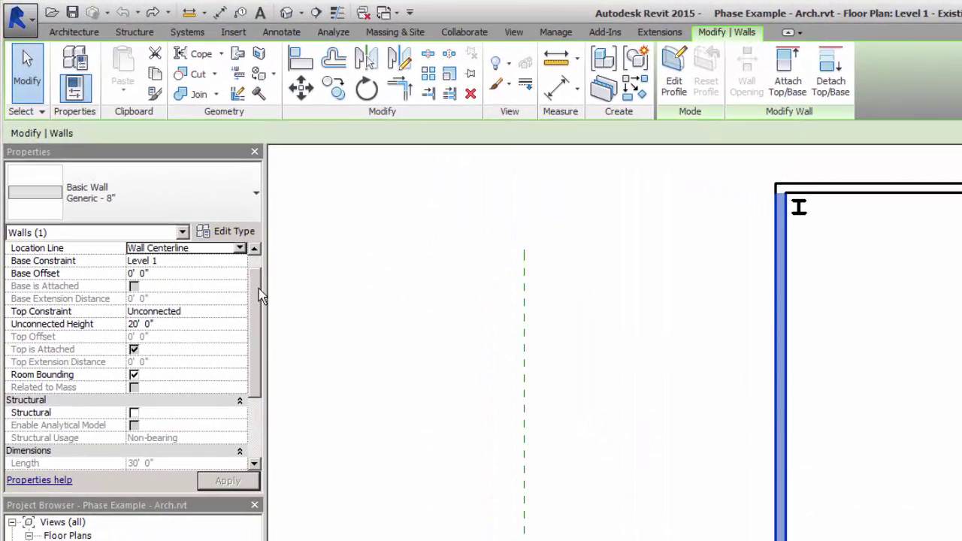
left_click_drag(259, 289, 260, 369)
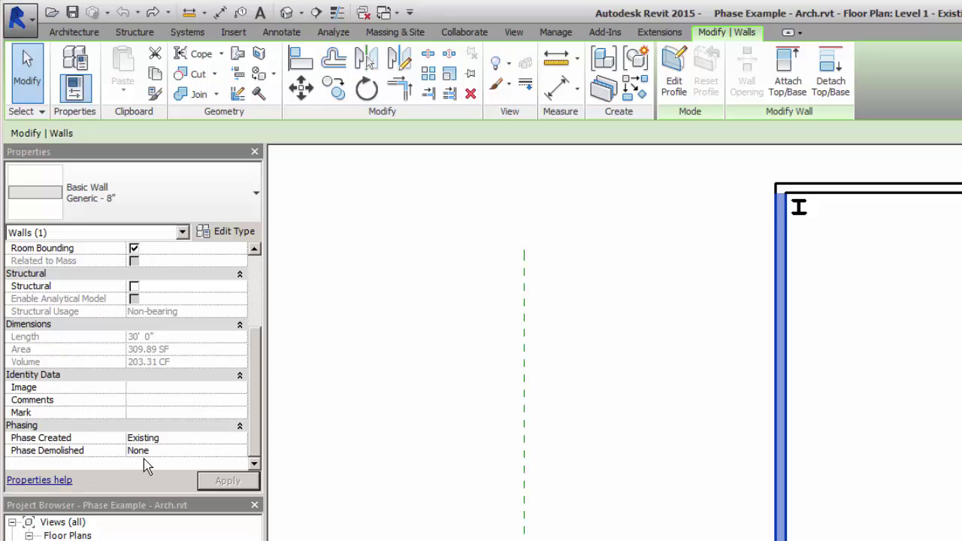
left_click(654, 438)
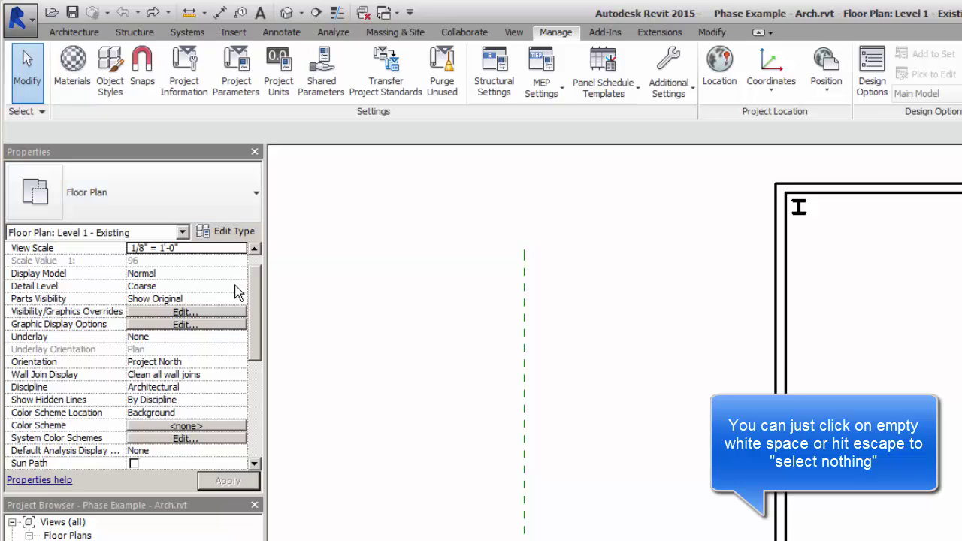
scroll(258, 277, "down", 1)
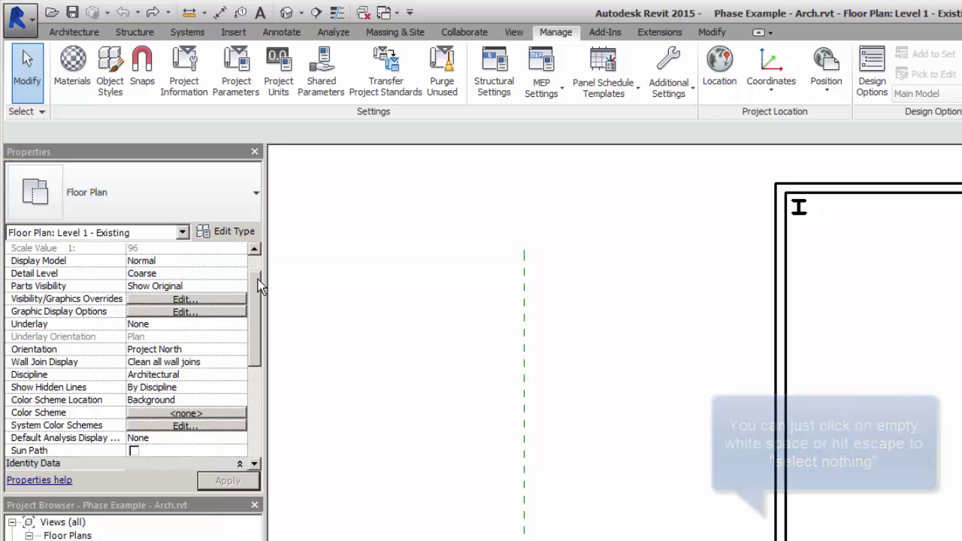
left_click_drag(258, 276, 259, 372)
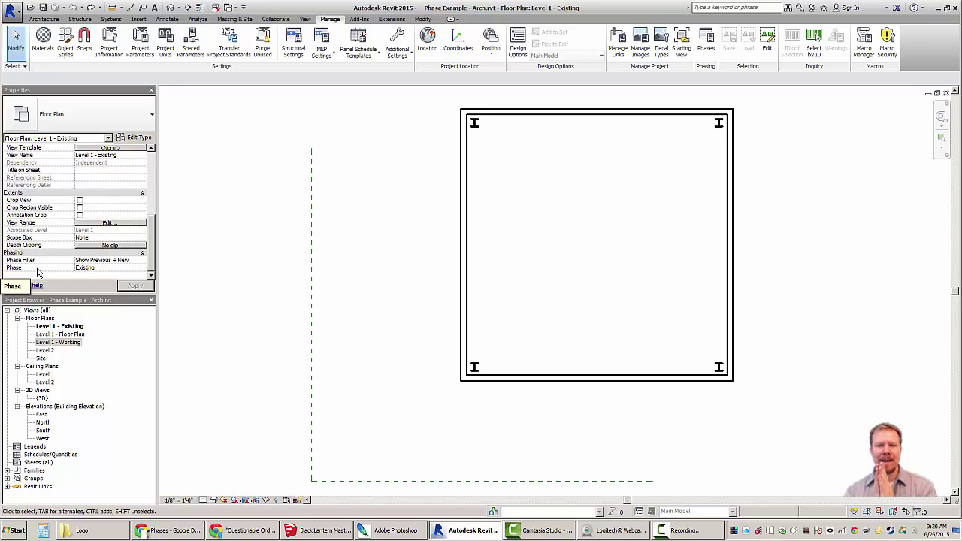
Step: Confirm the Level 1 - Existing view's phase stays Existing
left_click(141, 269)
left_click(142, 268)
left_click(144, 272)
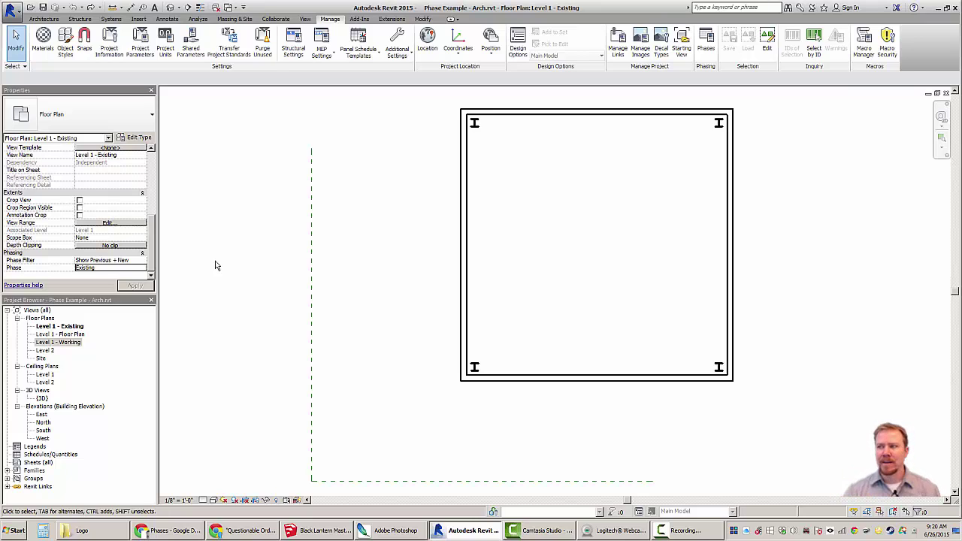
Step: Check the left wall again, then bring up the view's Phase Filter options
left_click(460, 281)
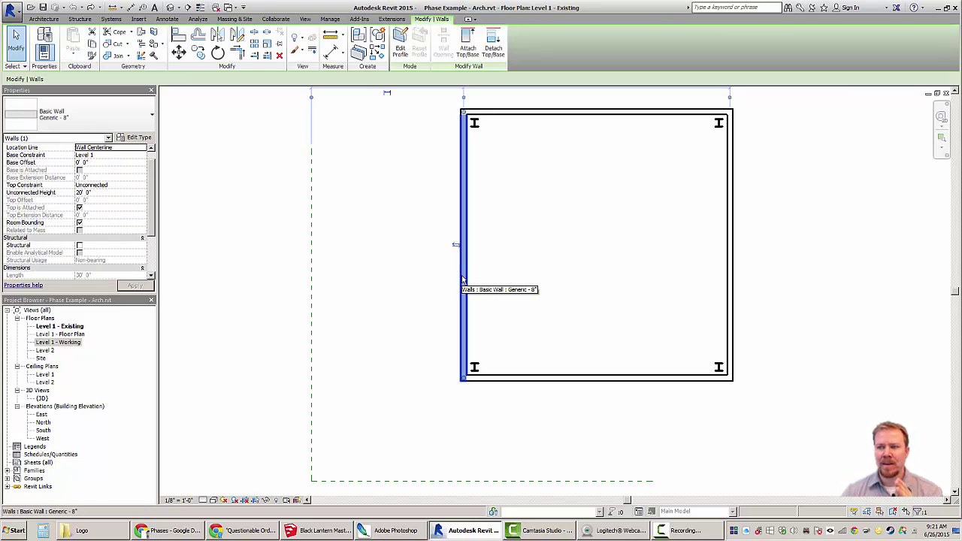
left_click_drag(154, 174, 154, 227)
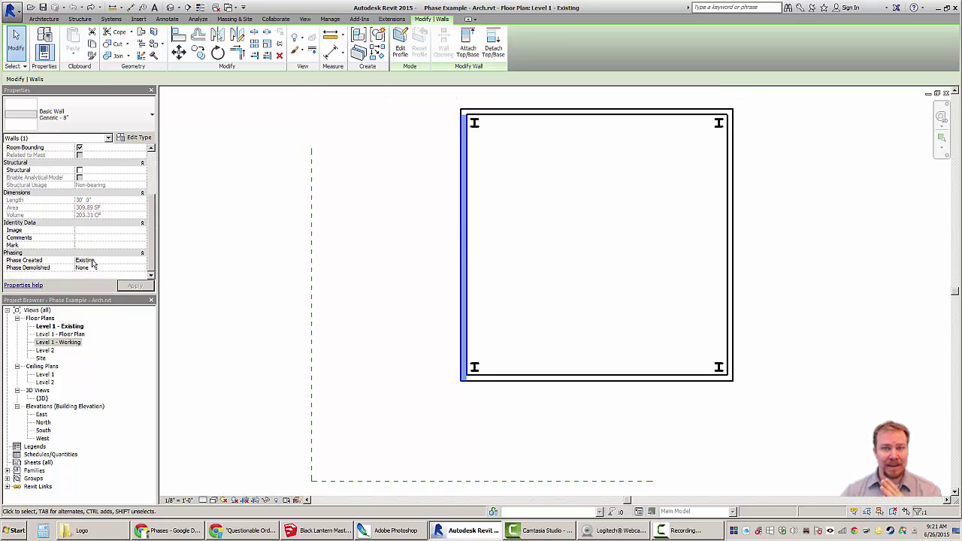
left_click(407, 272)
scroll(471, 319, "up", 3)
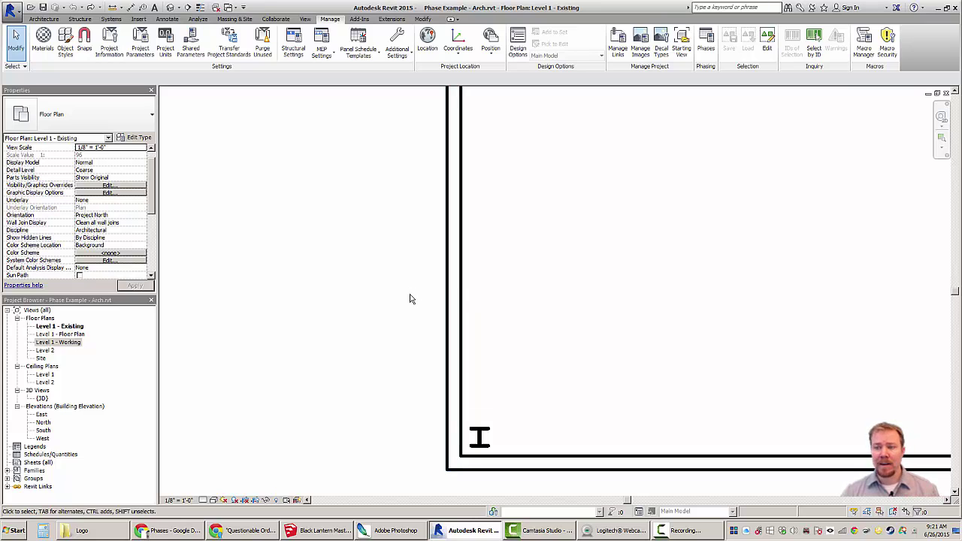
left_click_drag(151, 203, 158, 254)
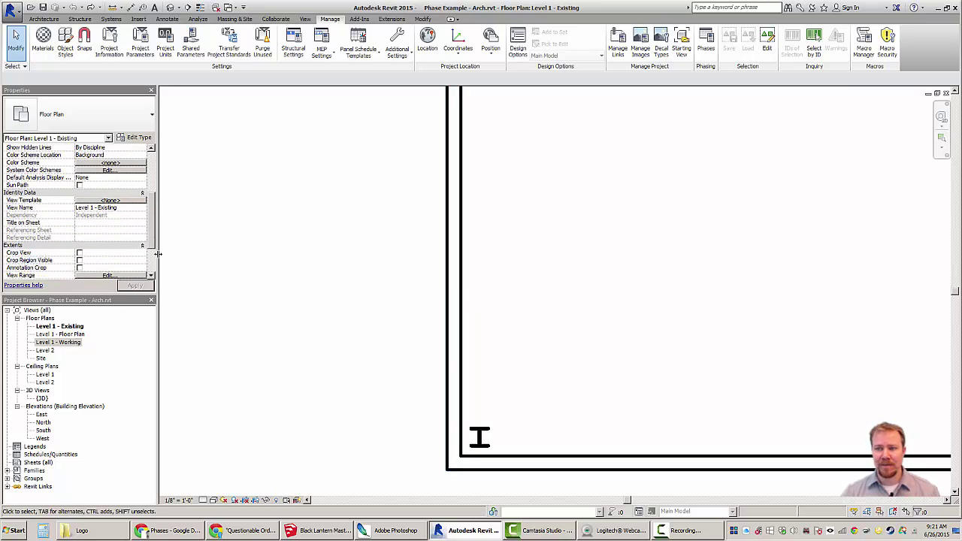
scroll(152, 248, "down", 2)
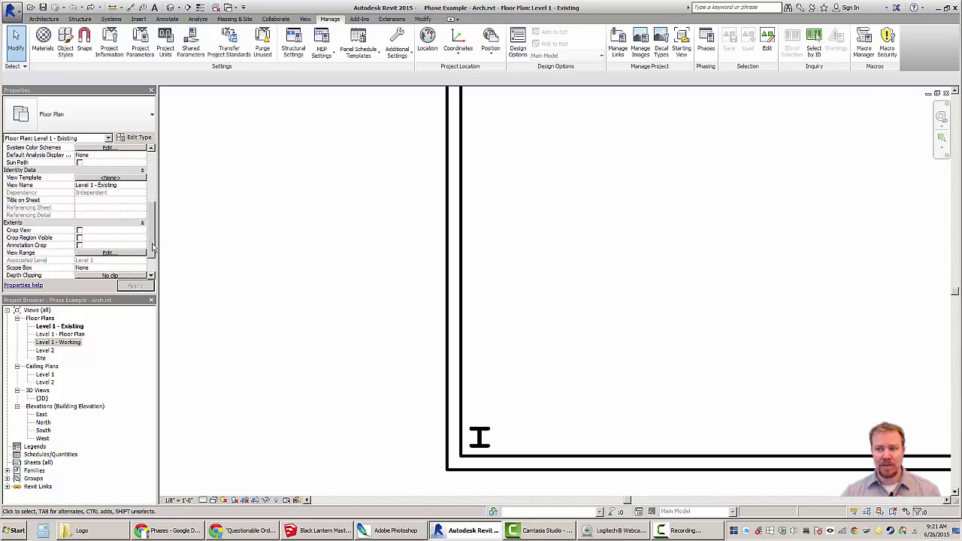
scroll(152, 248, "down", 2)
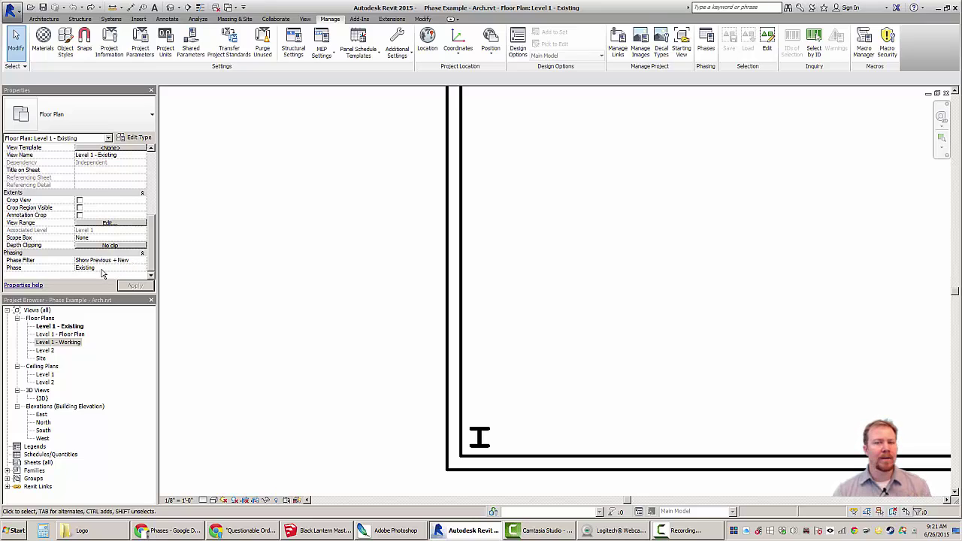
left_click(144, 260)
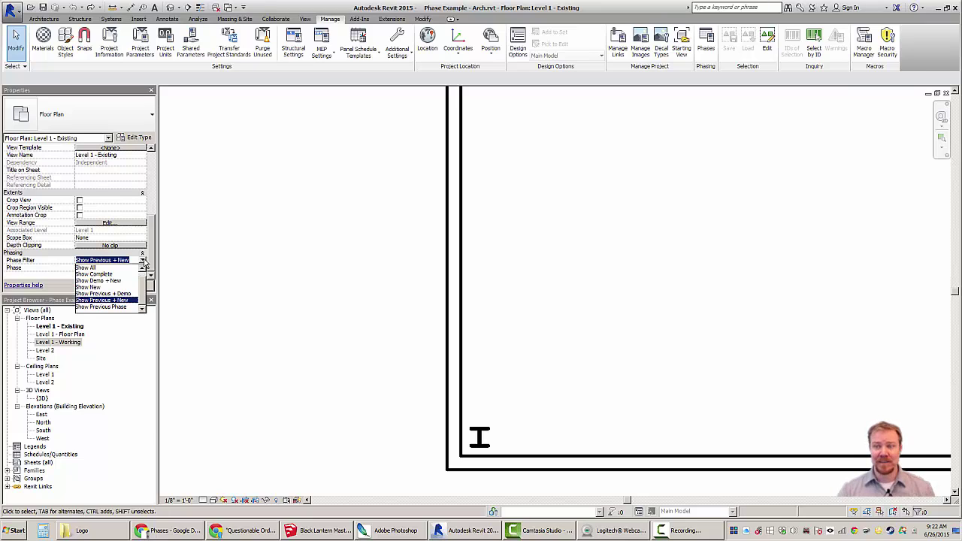
Step: Close the phase filter list unchanged and check the left wall's properties
left_click(132, 260)
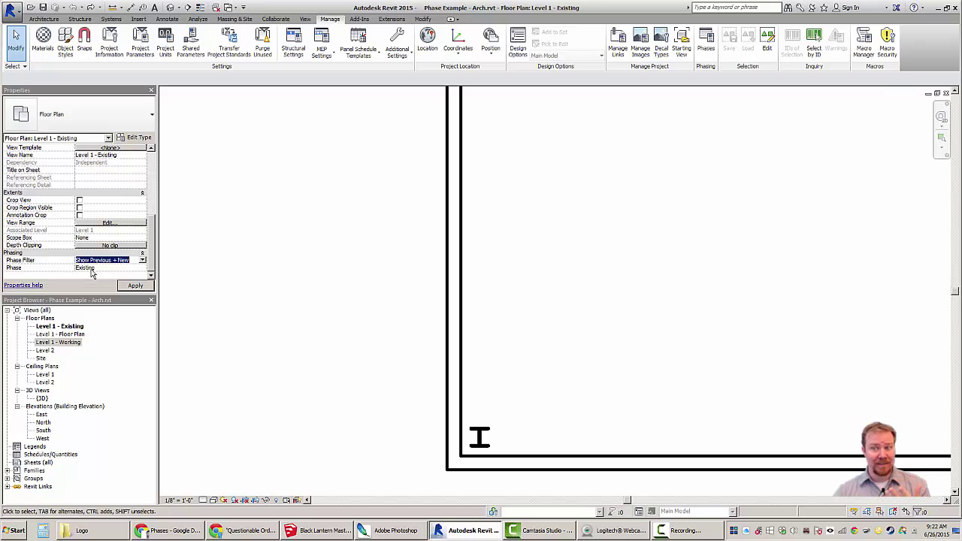
left_click(450, 319)
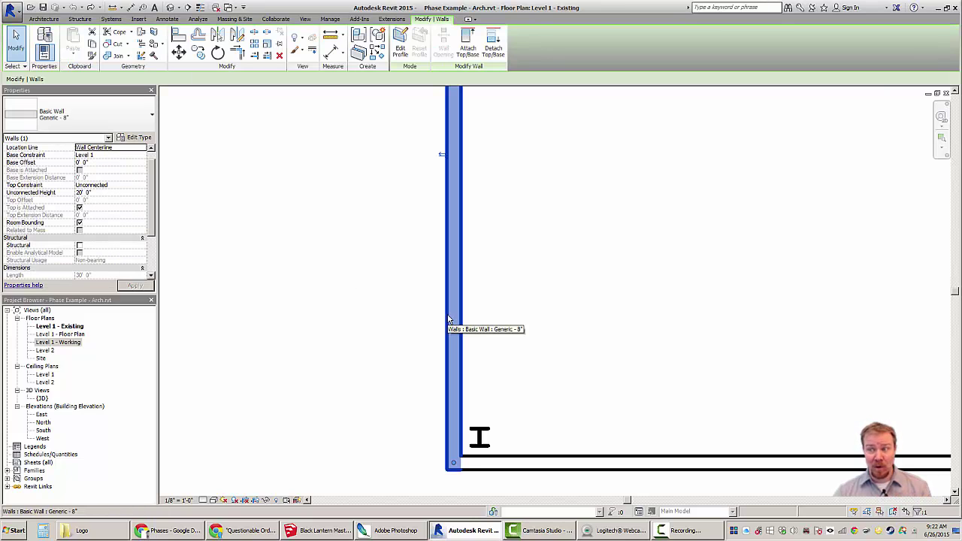
middle_click_drag(448, 321, 389, 329)
scroll(388, 331, "down", 1)
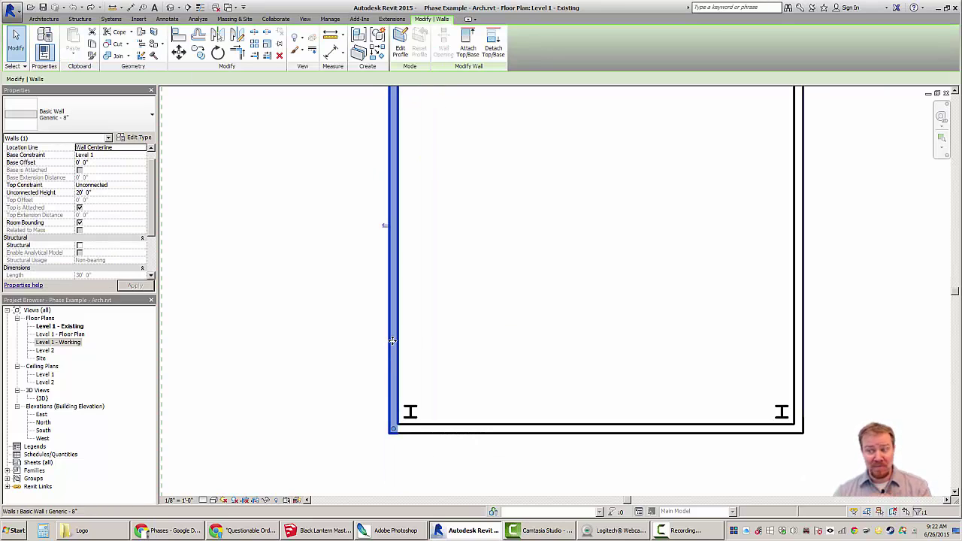
left_click(372, 339)
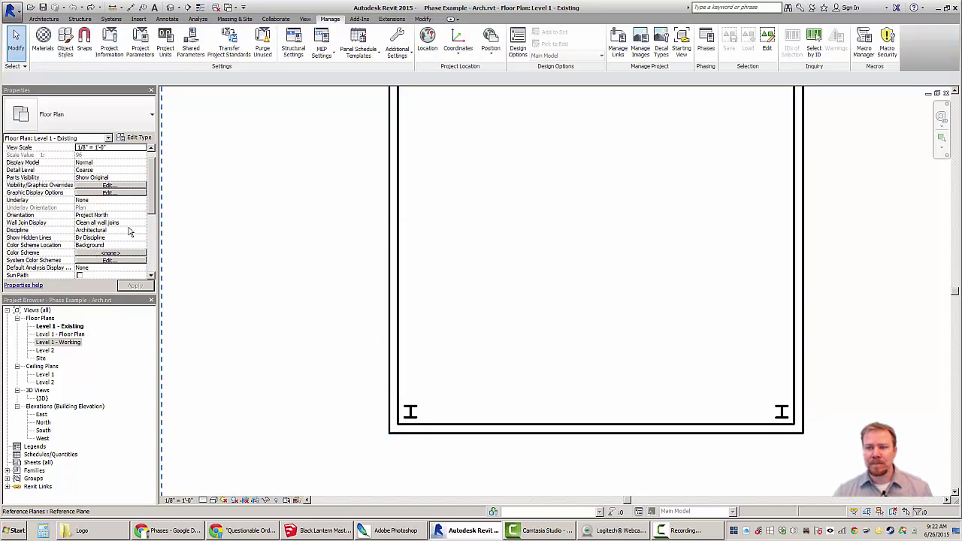
left_click_drag(156, 194, 154, 268)
Step: Set the phase filter to Show Complete, then change it to Show Demo + New
left_click(142, 261)
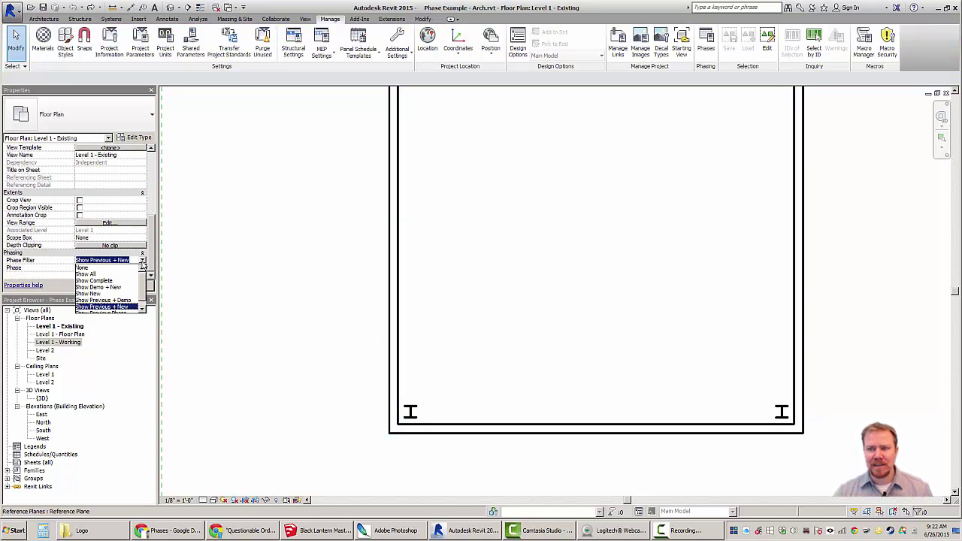
left_click(107, 283)
scroll(440, 336, "down", 3)
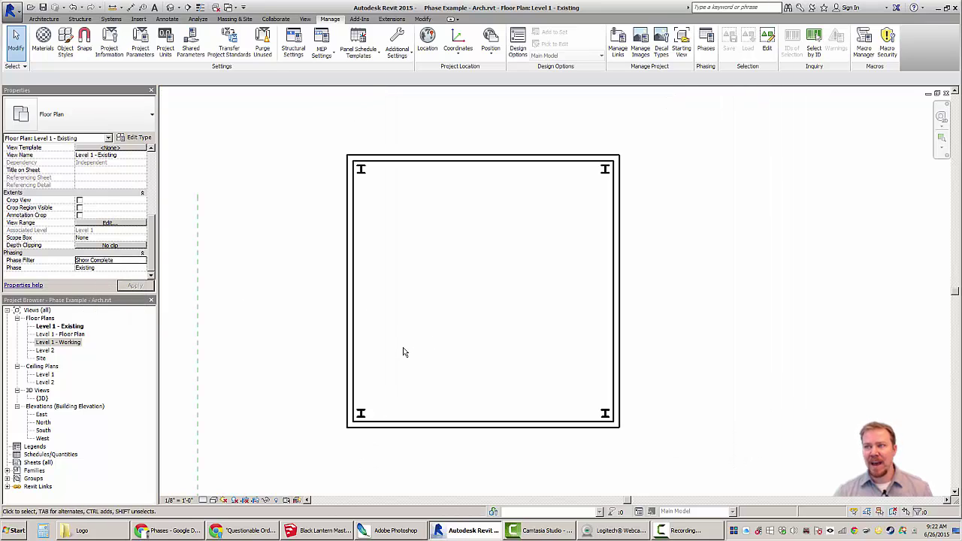
scroll(403, 353, "up", 1)
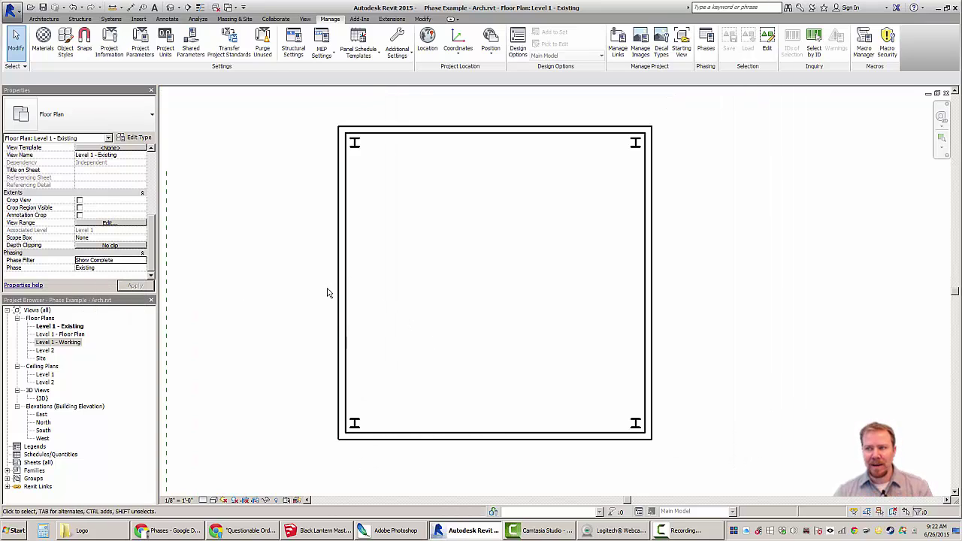
left_click(142, 259)
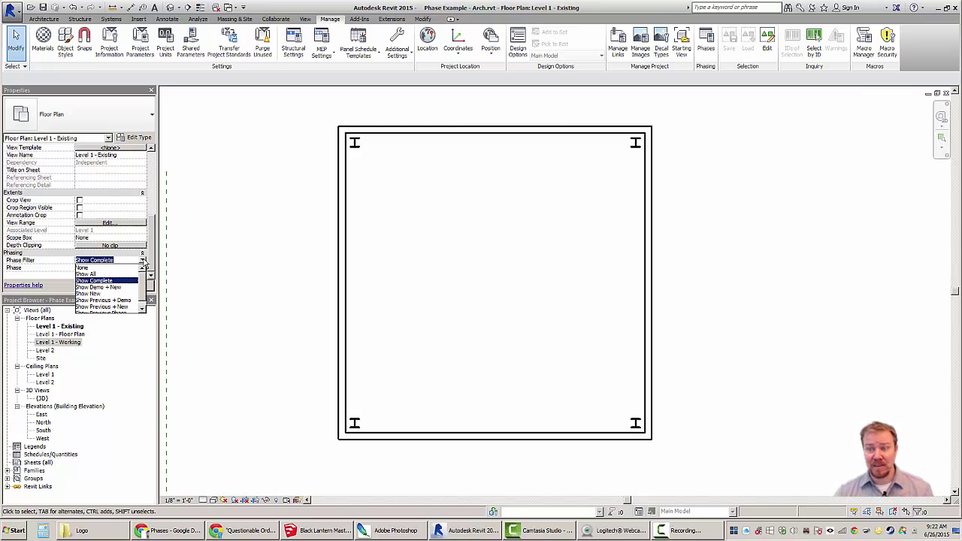
left_click(107, 287)
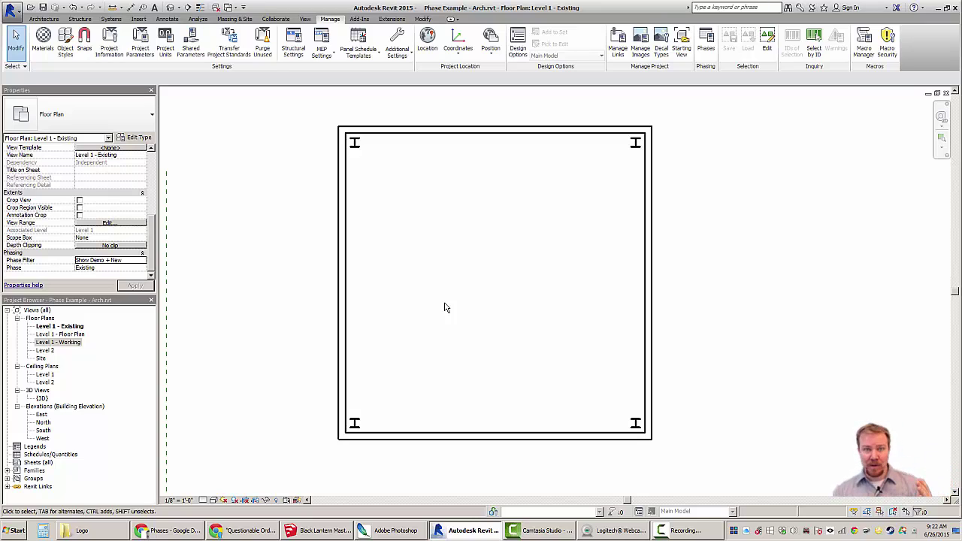
Step: Select and deselect the left wall to check it under Show Demo + New
left_click(345, 304)
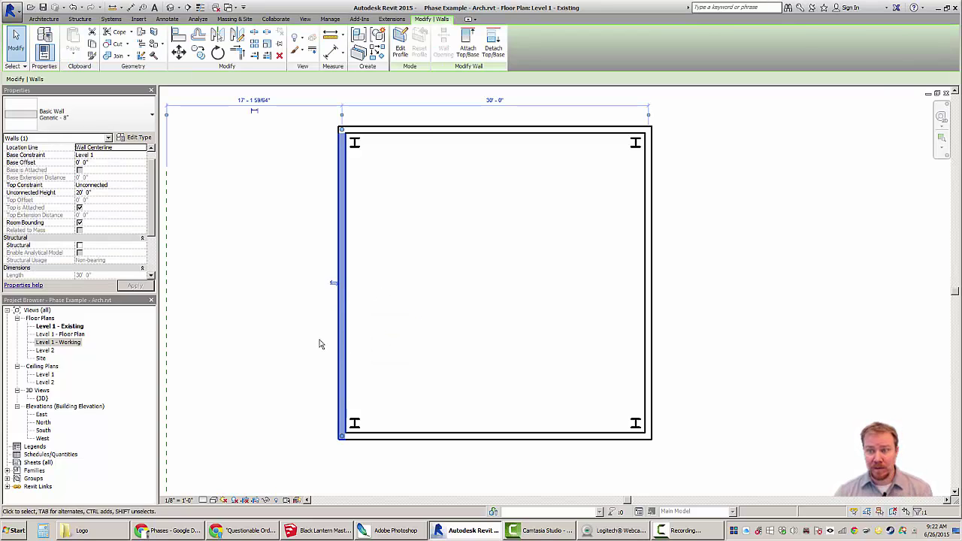
left_click(320, 343)
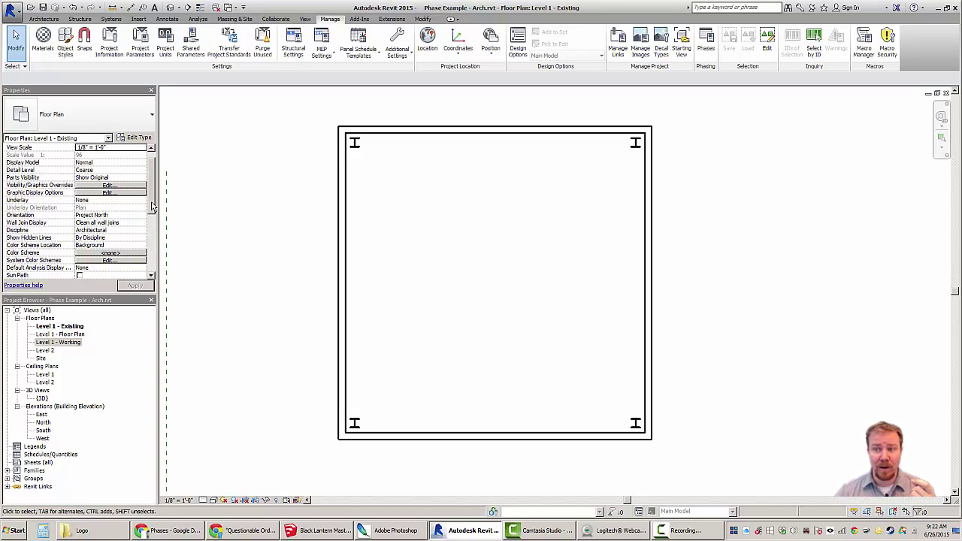
left_click_drag(154, 207, 157, 254)
scroll(197, 225, "down", 2)
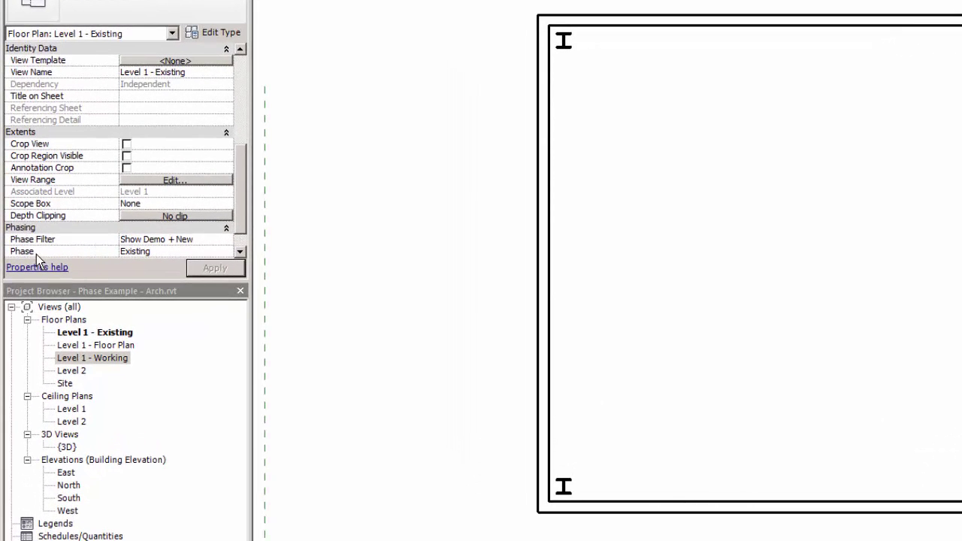
left_click(134, 253)
left_click(144, 253)
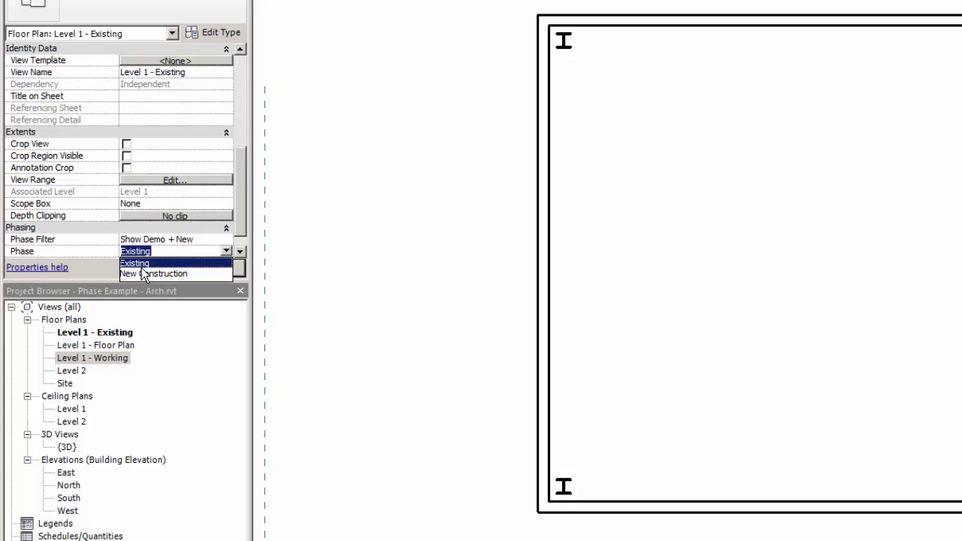
left_click(205, 251)
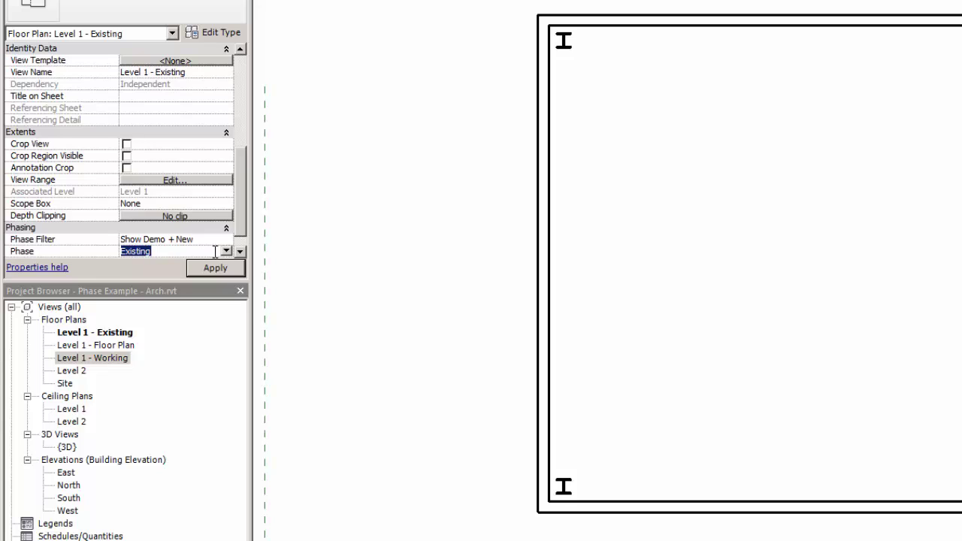
left_click(226, 251)
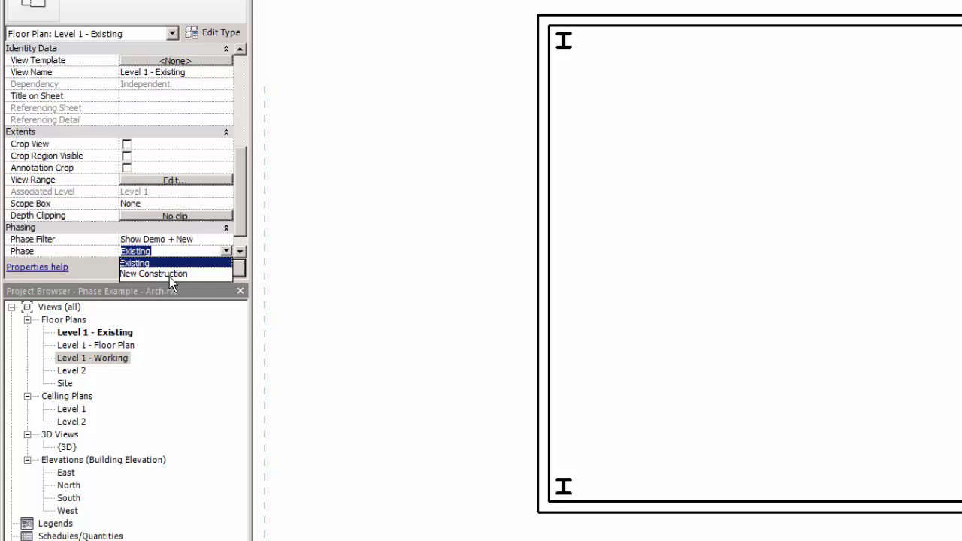
left_click(307, 262)
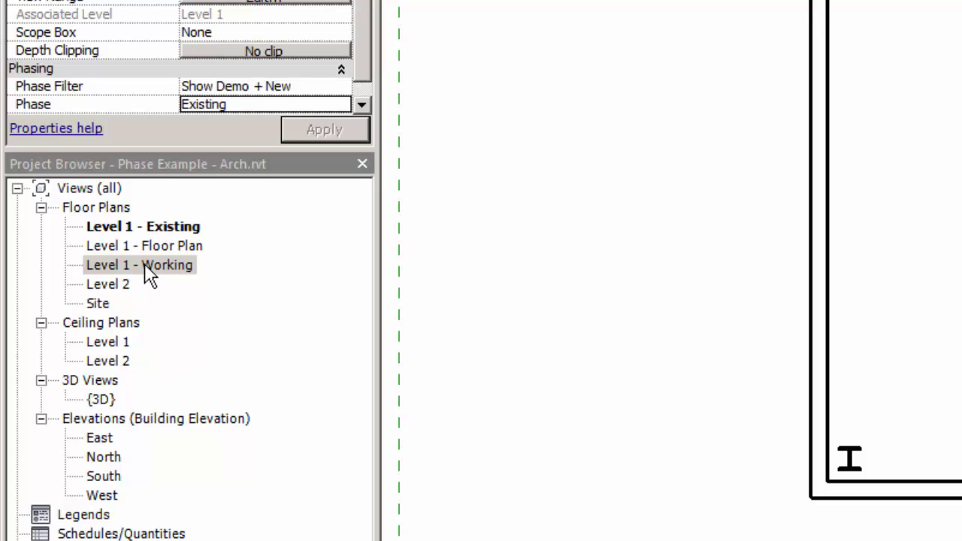
Step: Reopen Level 1 - Existing and set its phase filter to Show Previous + New
double_click(168, 228)
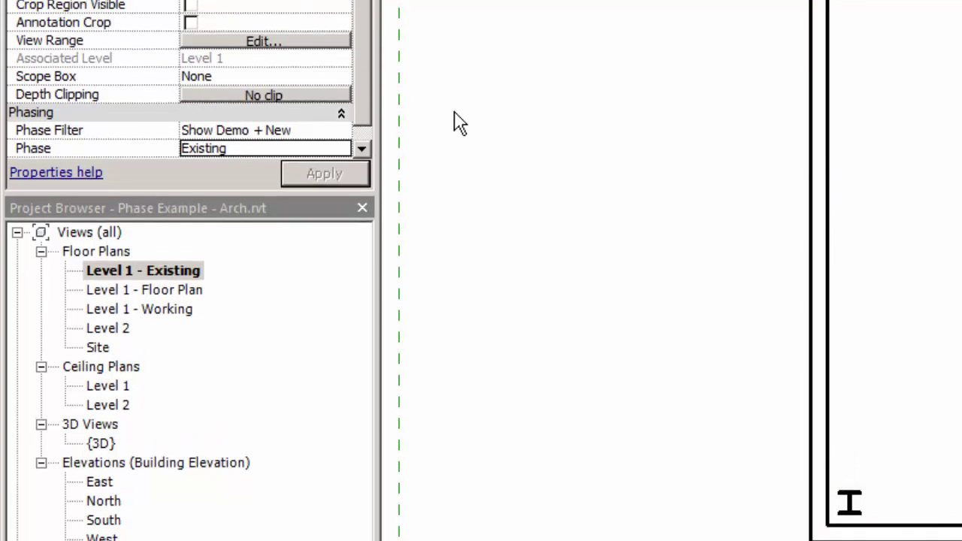
scroll(367, 234, "down", 1)
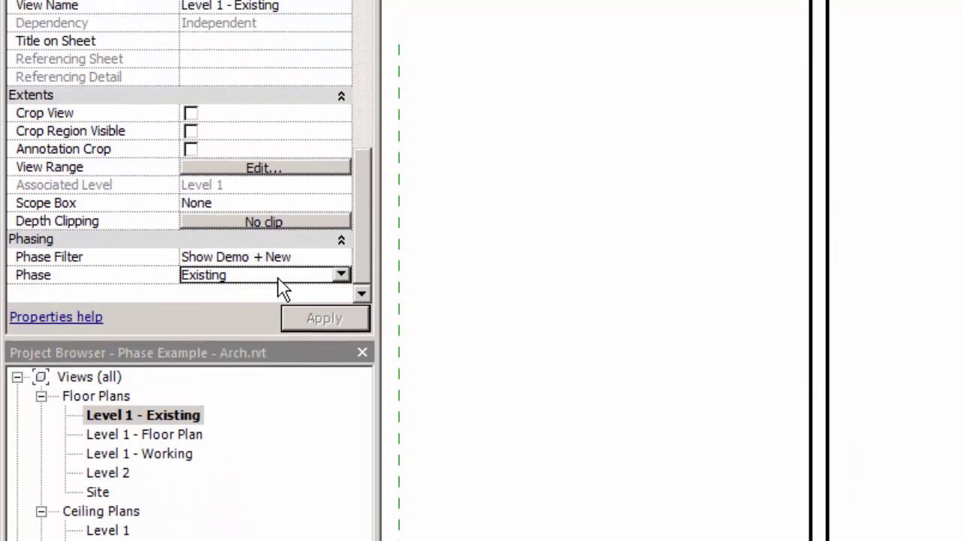
left_click(343, 260)
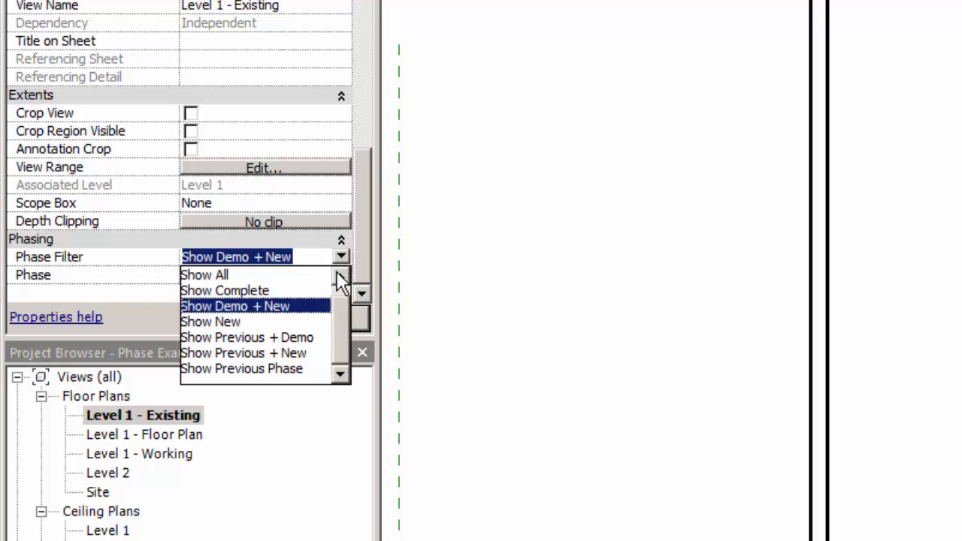
left_click(274, 354)
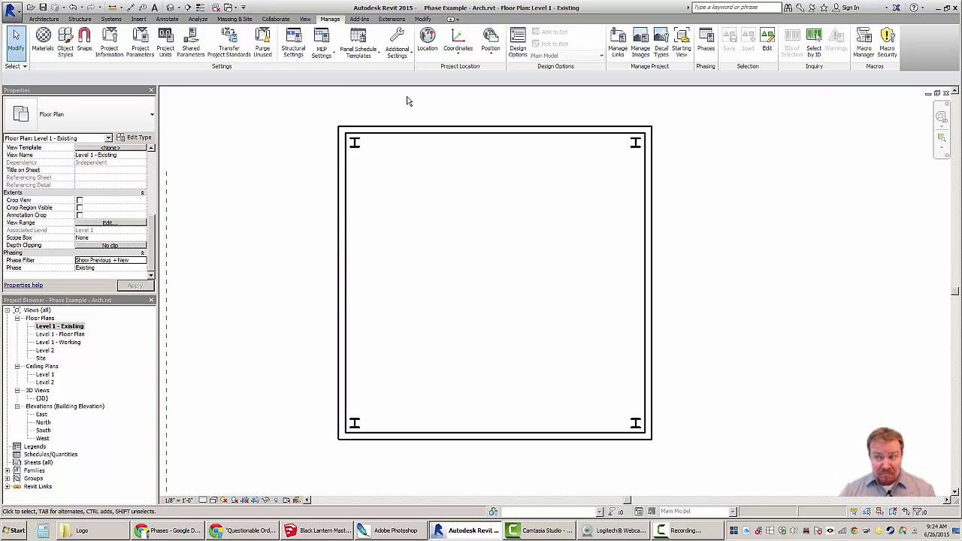
Step: Open Level 1 - Floor Plan and confirm phase New Construction with Show Previous + New
double_click(66, 334)
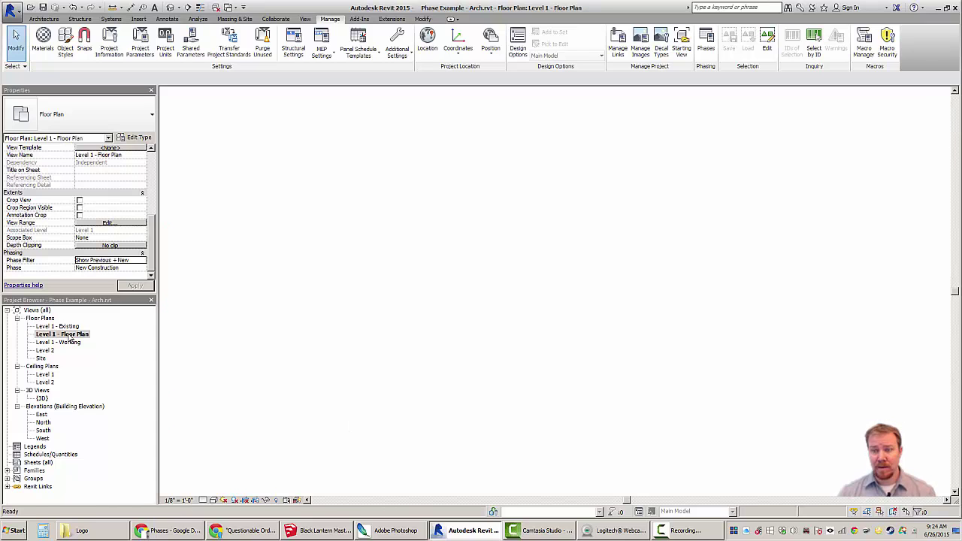
middle_click_drag(344, 260, 444, 223)
scroll(350, 378, "up", 3)
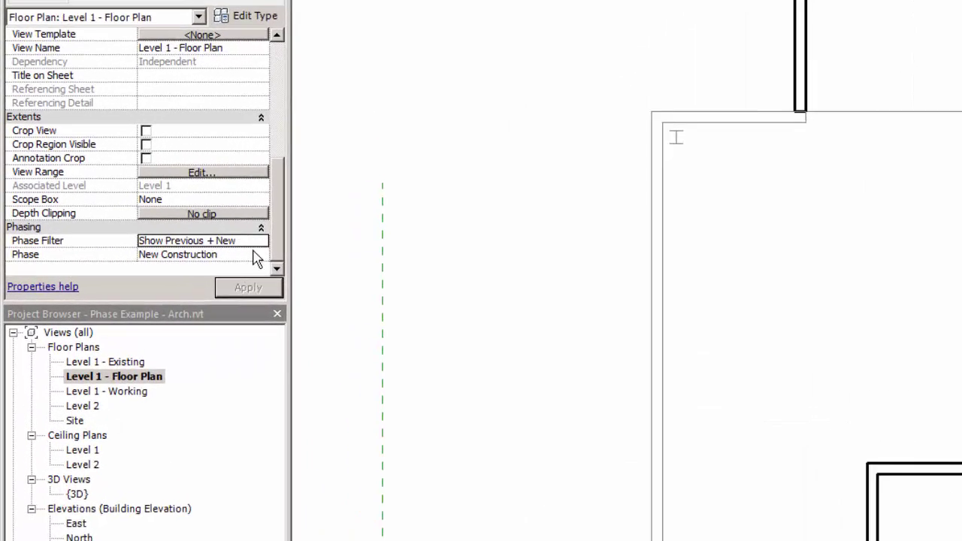
left_click(301, 251)
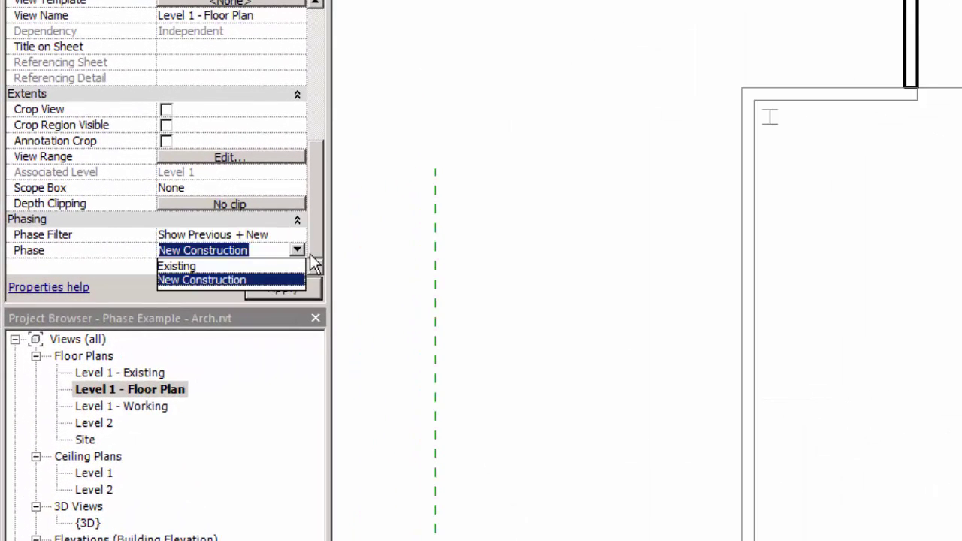
left_click(297, 251)
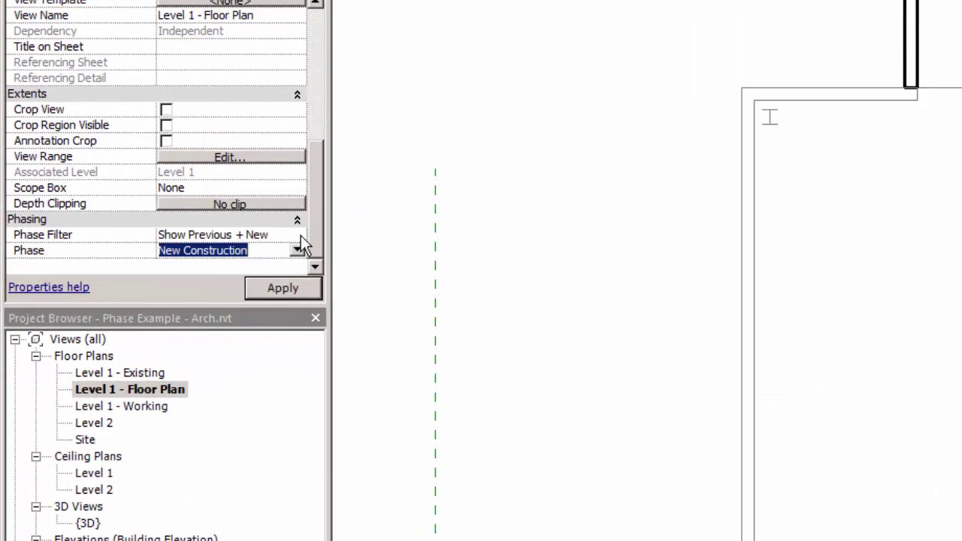
left_click(298, 235)
left_click(298, 235)
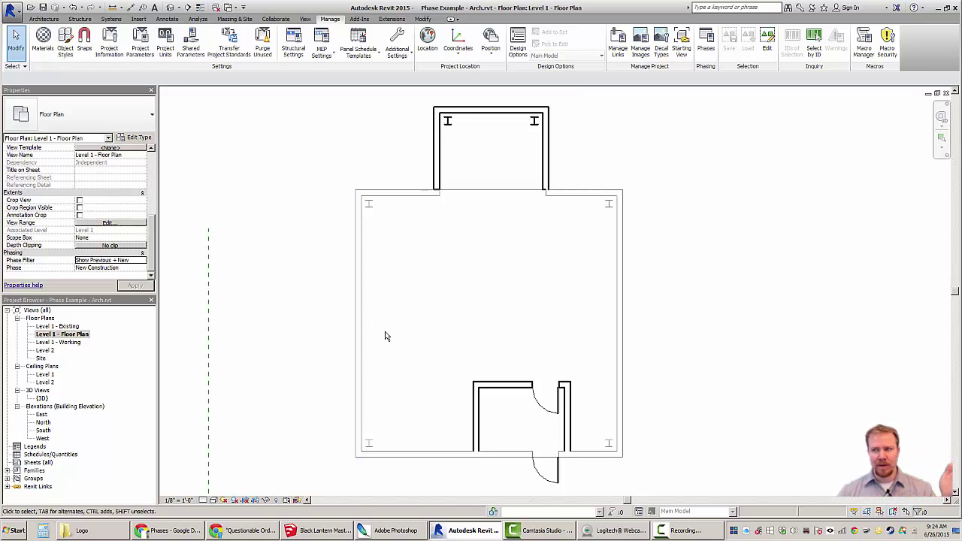
Step: Open Level 1 - Working and confirm its Show All filter and New Construction phase
double_click(67, 342)
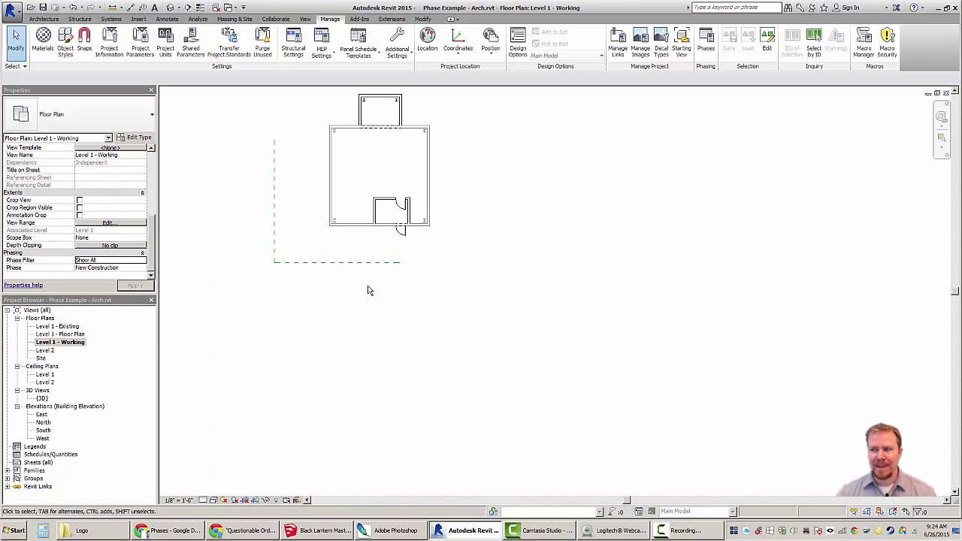
middle_click_drag(399, 316, 424, 343)
scroll(419, 323, "up", 3)
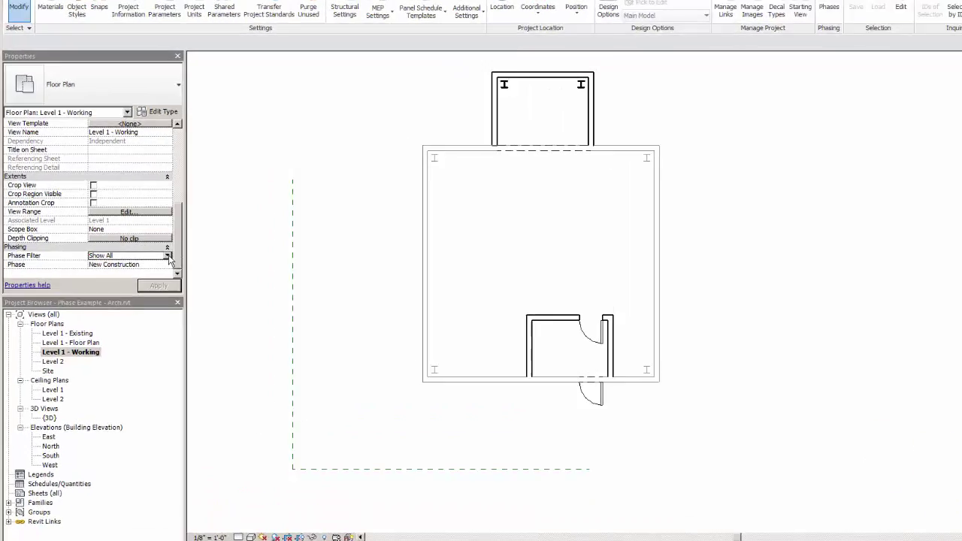
left_click(143, 261)
left_click(292, 234)
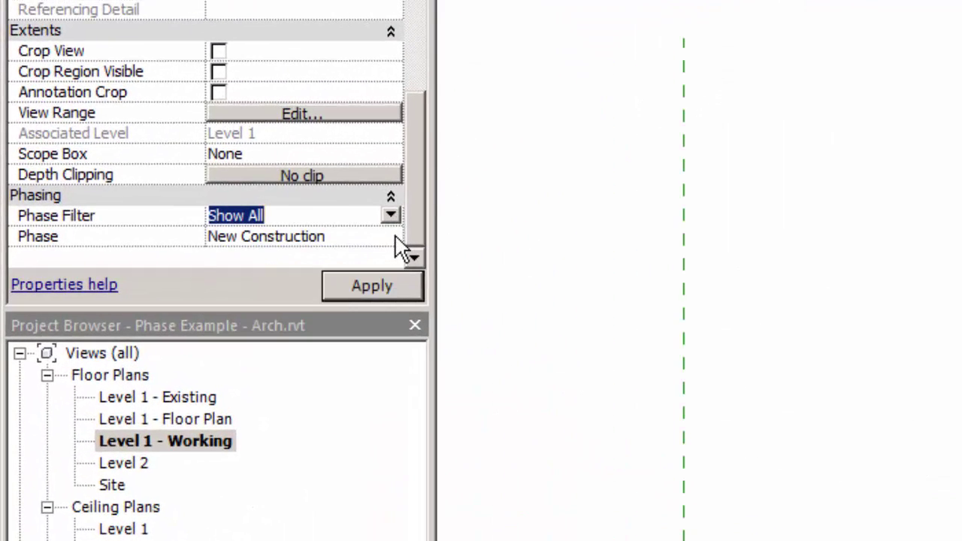
left_click(293, 249)
left_click(394, 234)
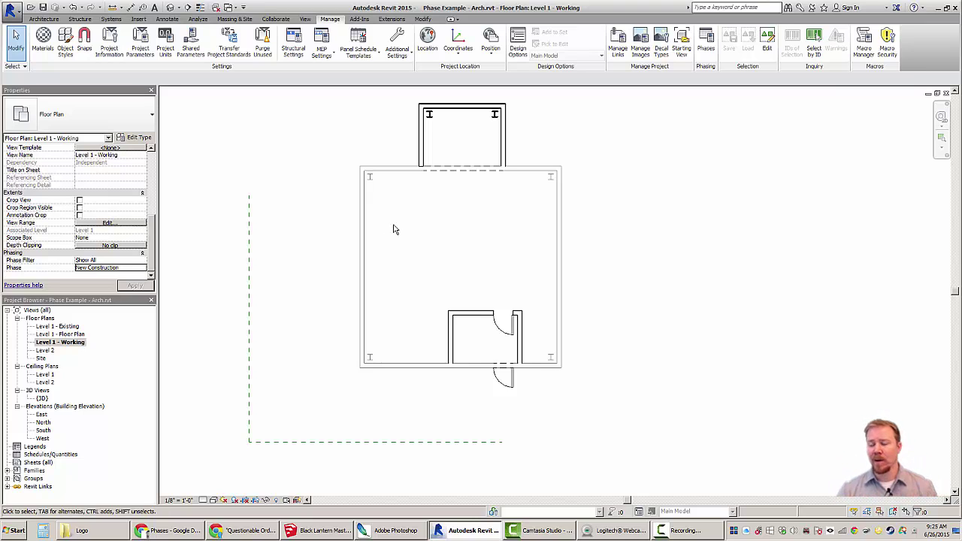
Step: Select and deselect the dashed demolished wall at the top
left_click(459, 176)
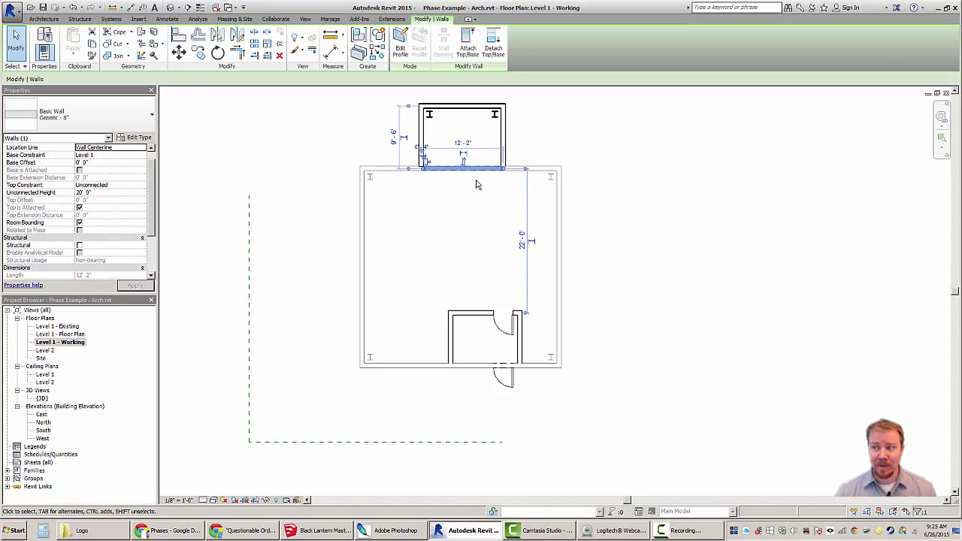
left_click(471, 205)
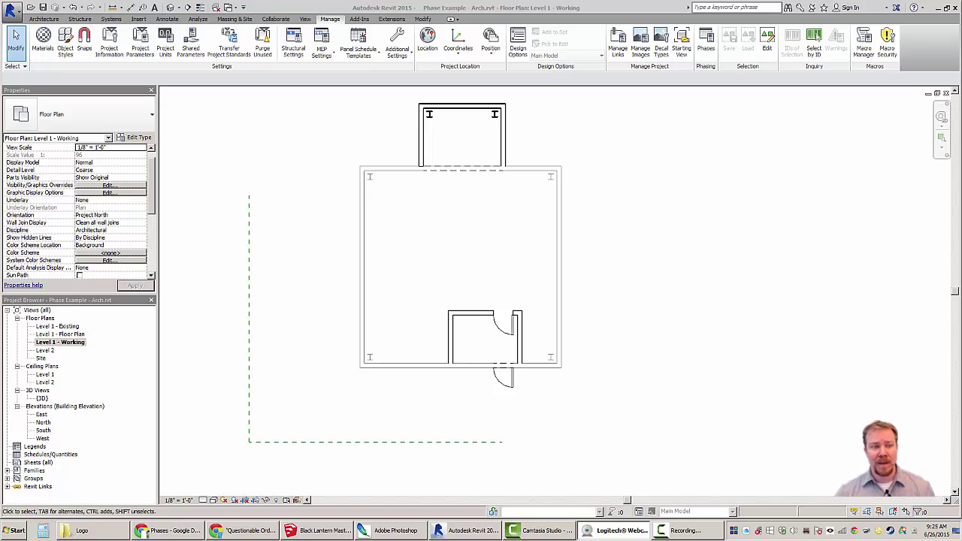
left_click(325, 216)
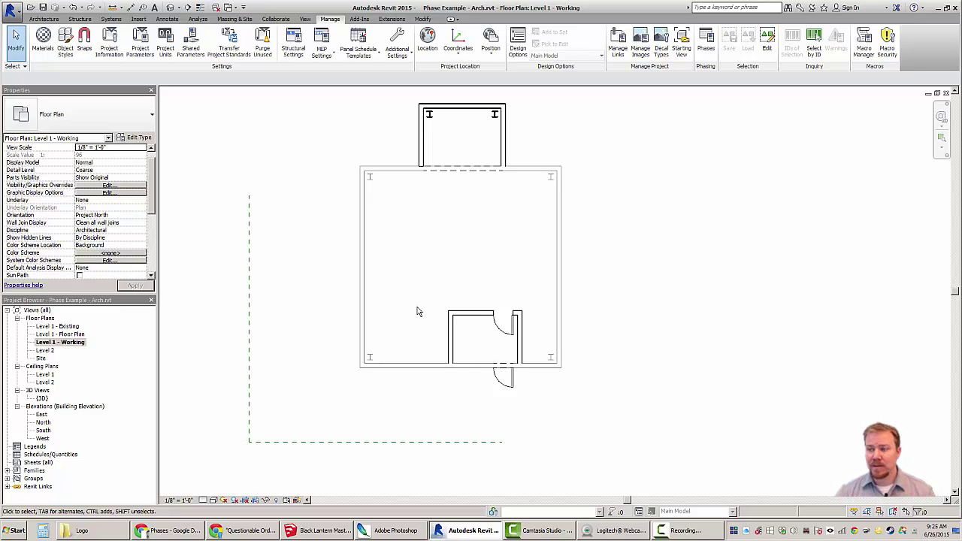
Step: In Level 1 - Existing, select the top wall segments and compare their Phasing properties
double_click(68, 328)
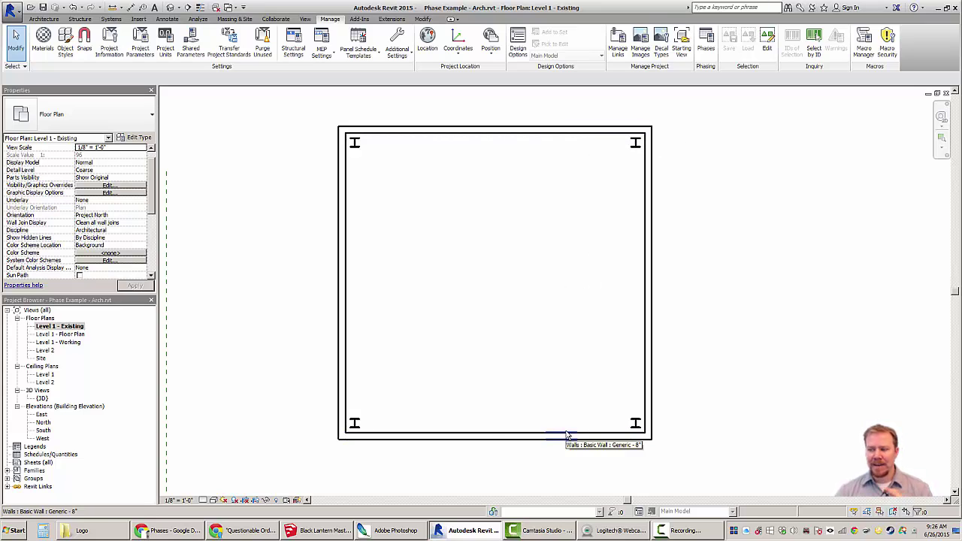
left_click(459, 129)
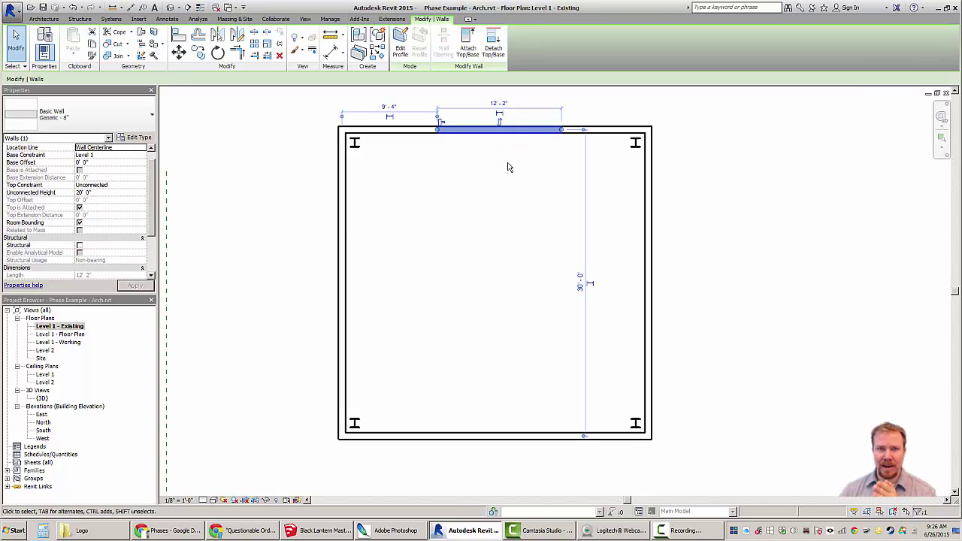
left_click(421, 131)
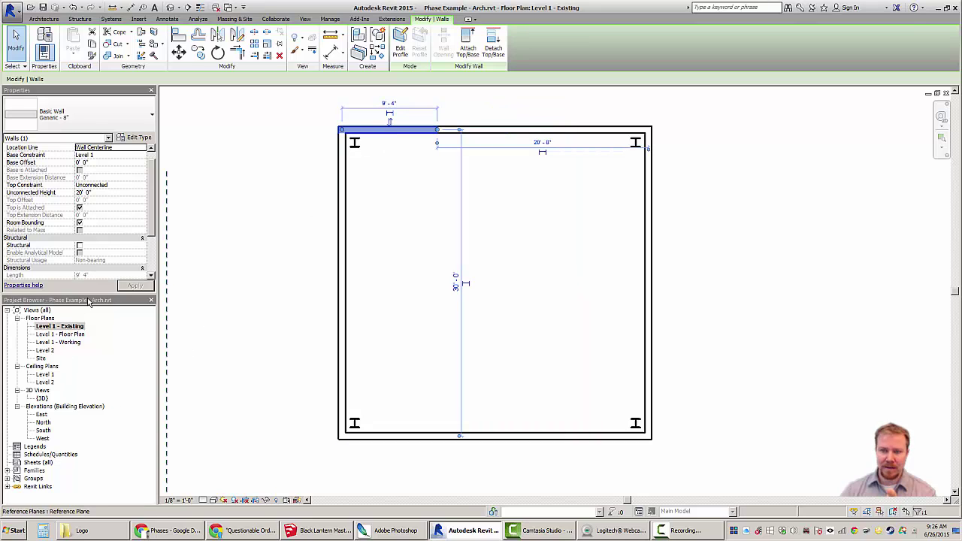
left_click_drag(152, 225, 155, 269)
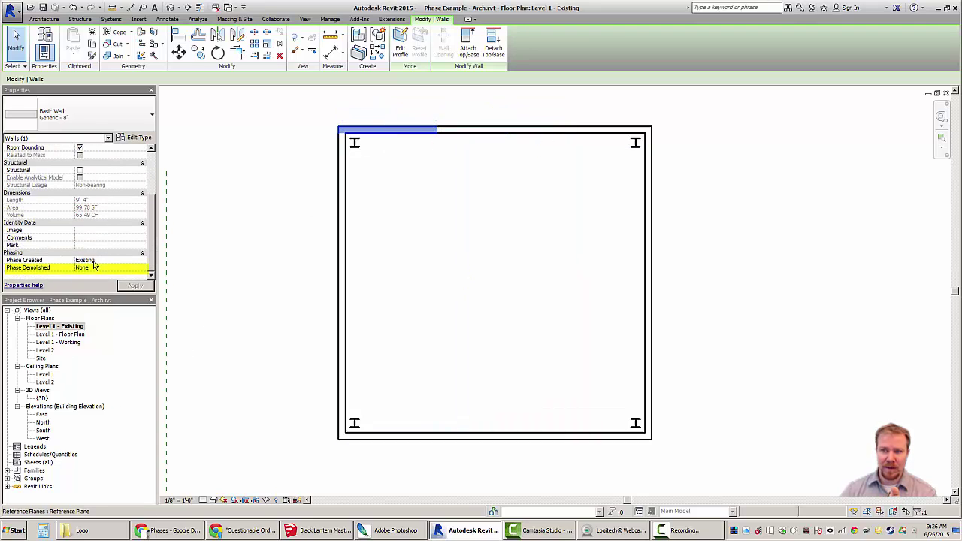
left_click(488, 138)
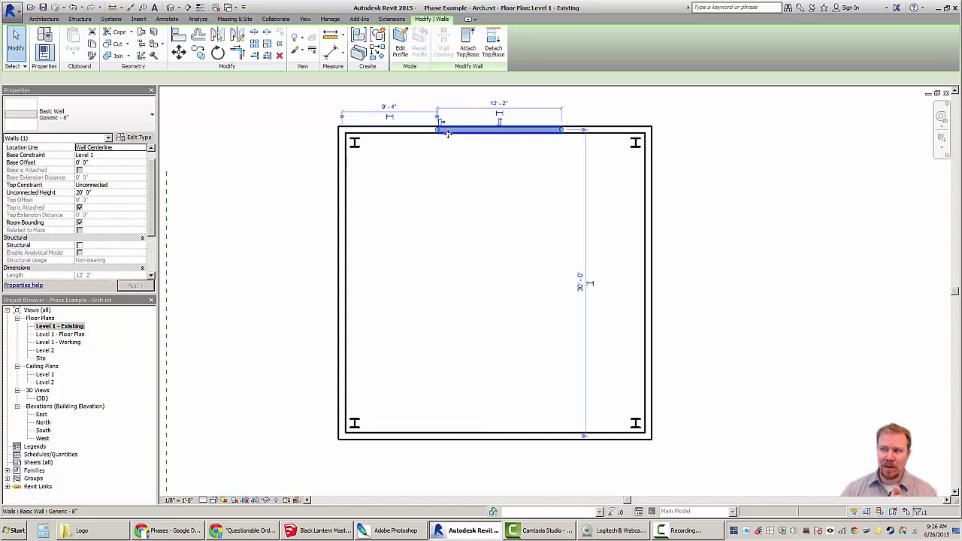
left_click_drag(151, 212, 154, 252)
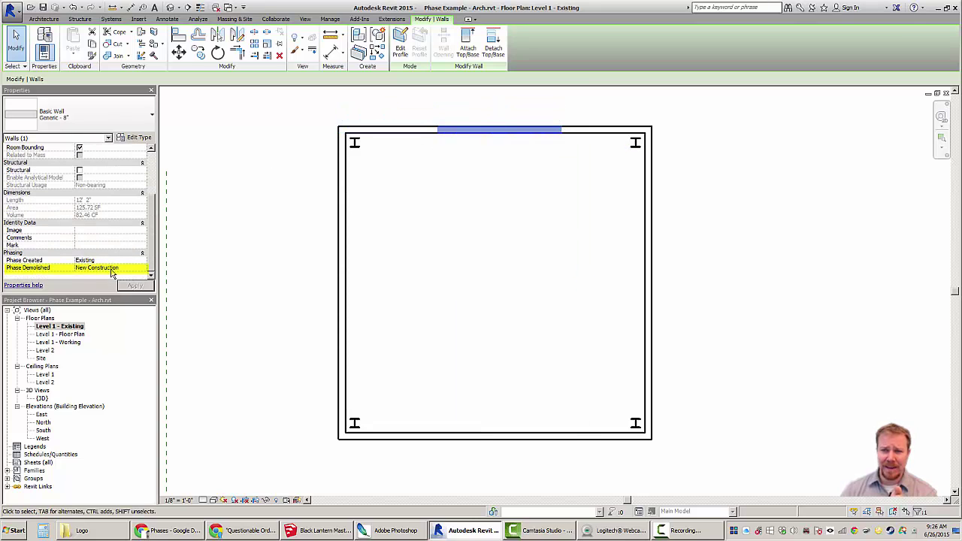
key("Escape")
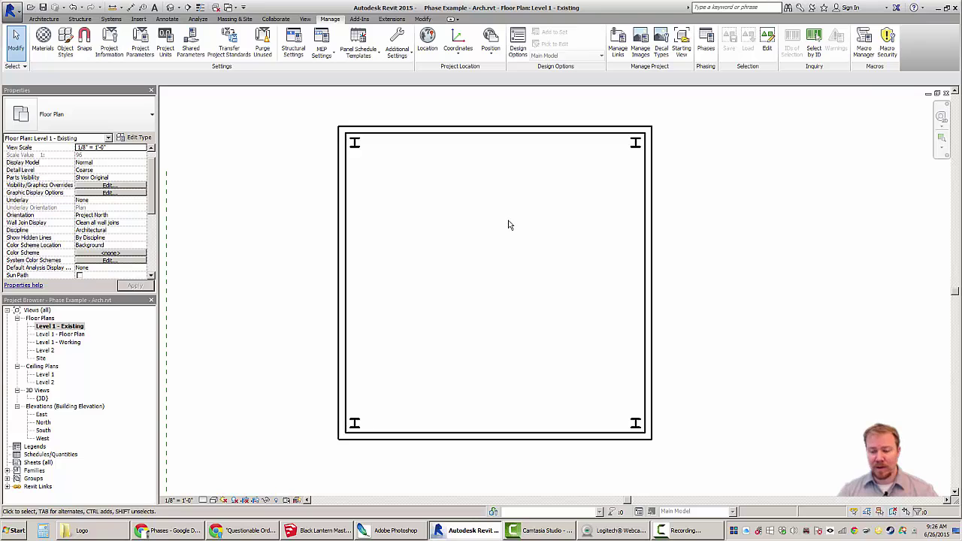
Step: Tile the open plan views with WT and zoom each plan to fit
key("w")
key("t")
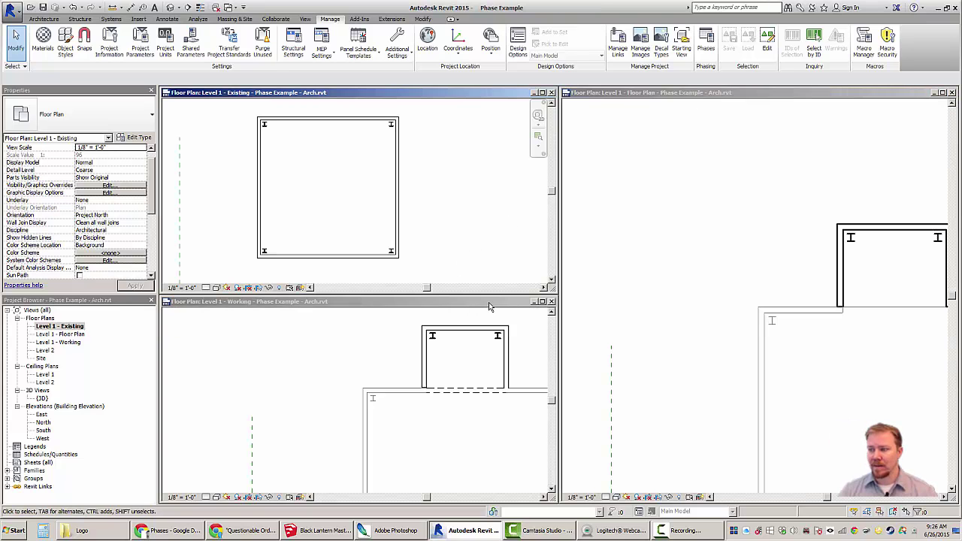
left_click(800, 209)
key("z")
key("f")
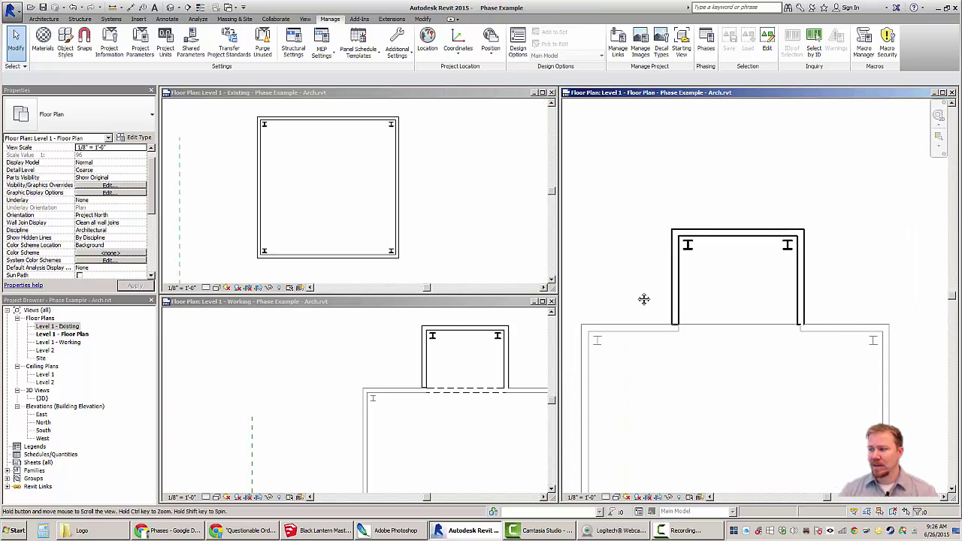
Step: Select the top wall in the Existing view, then pan the Working plan to the new room
left_click(287, 146)
left_click(328, 121)
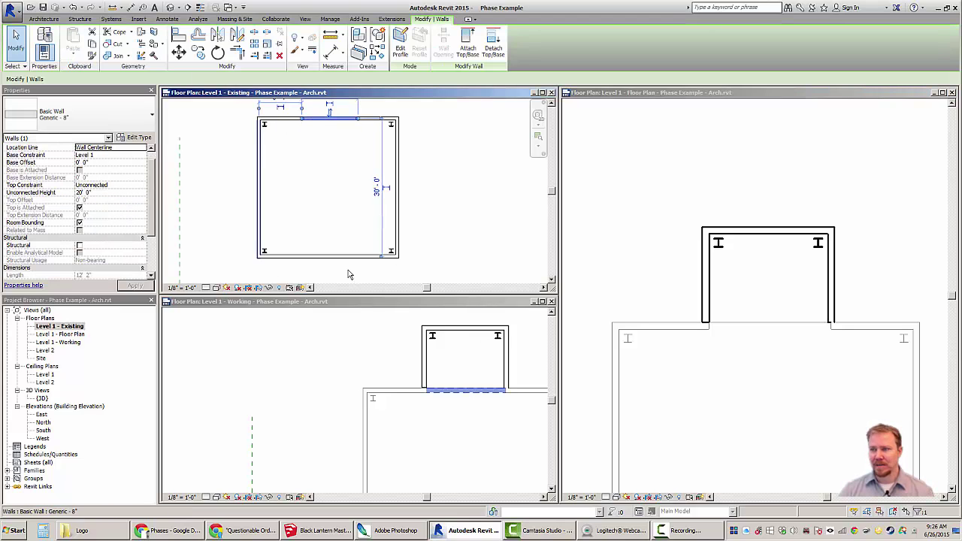
left_click(478, 238)
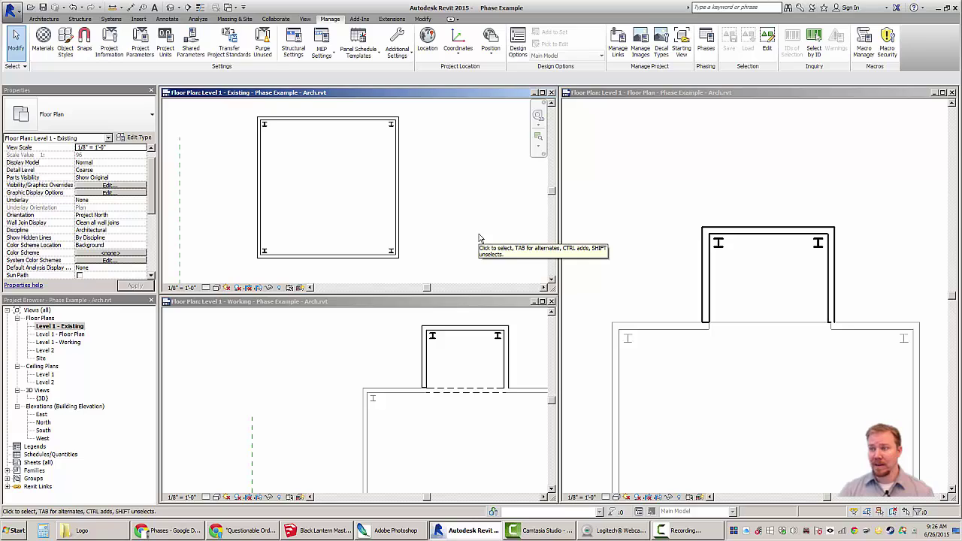
left_click(474, 414)
left_click(727, 390)
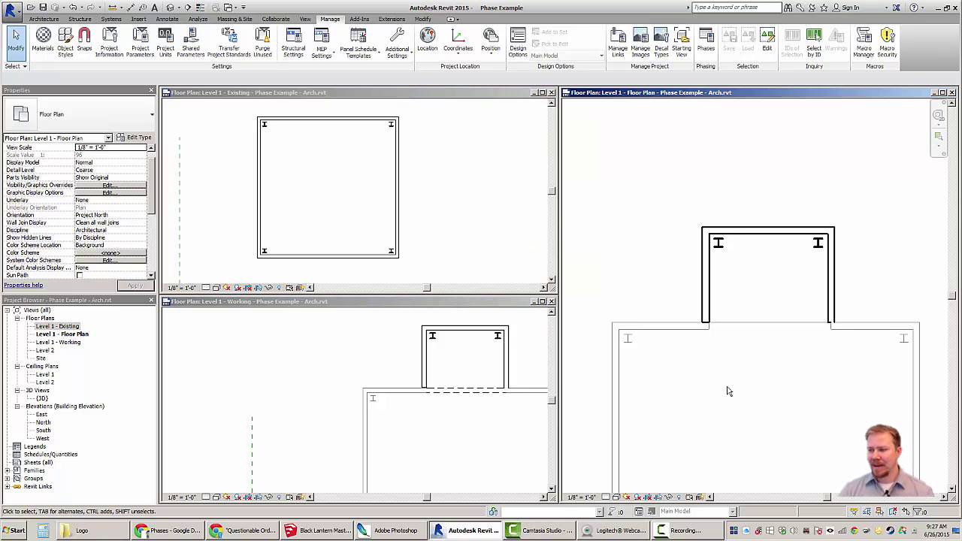
left_click(489, 425)
middle_click_drag(438, 421, 298, 392)
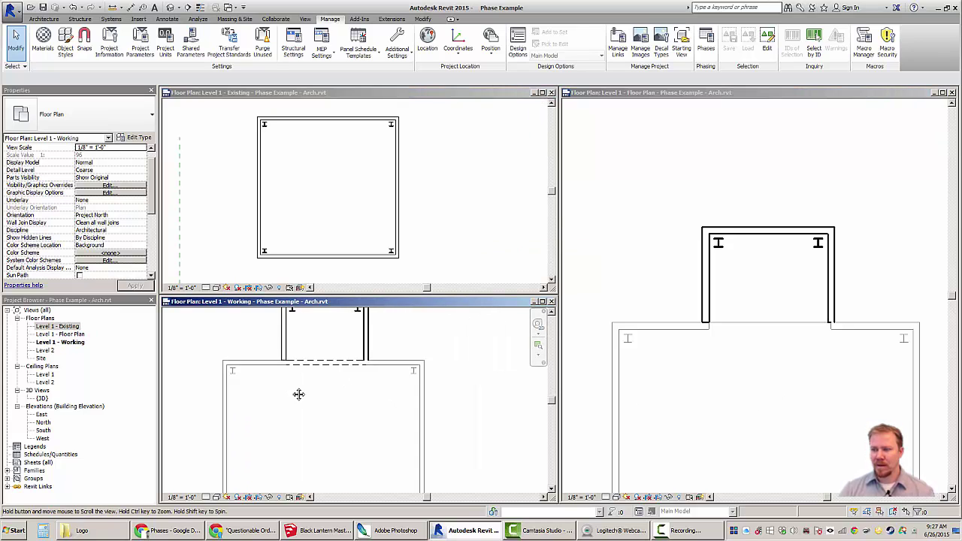
scroll(293, 388, "down", 2)
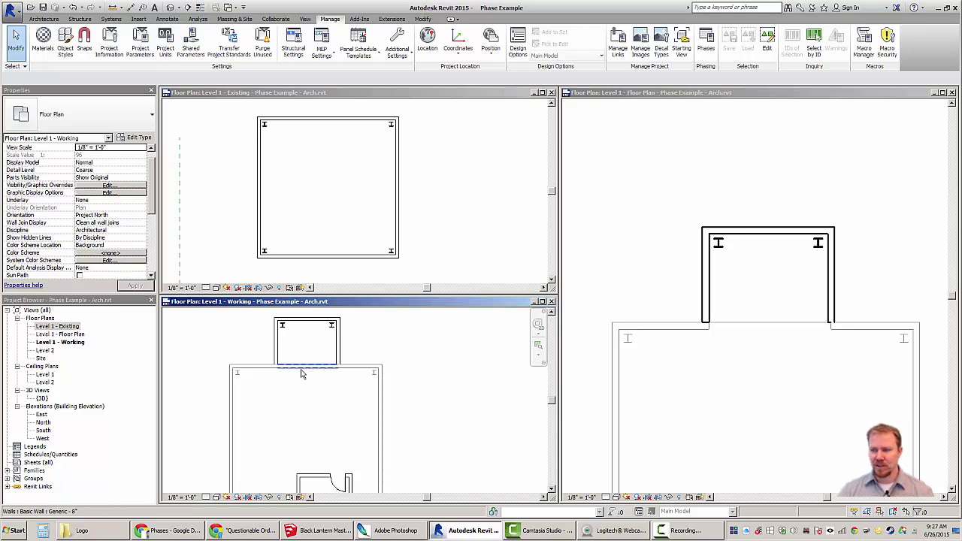
Step: In the Floor Plan view, select the walls left and right of the top room
left_click(753, 365)
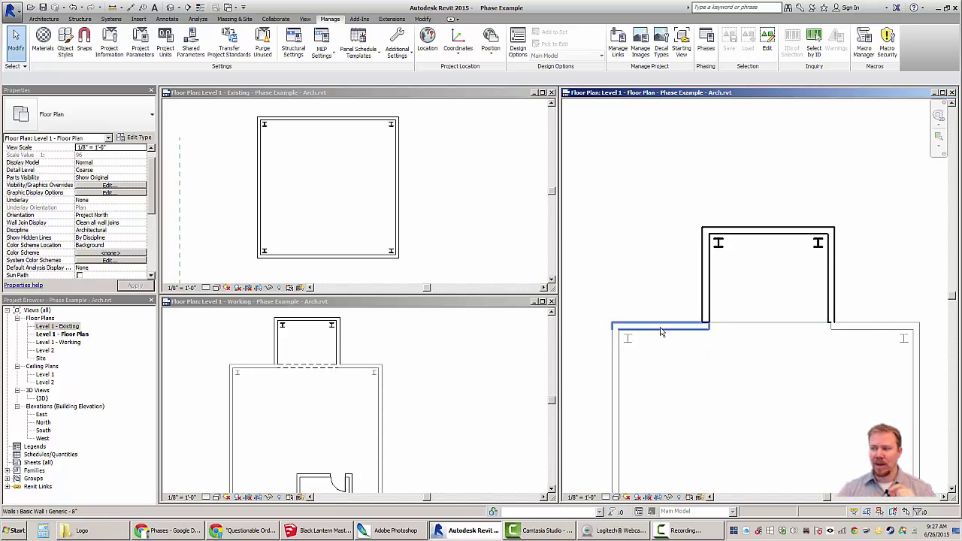
left_click(694, 331)
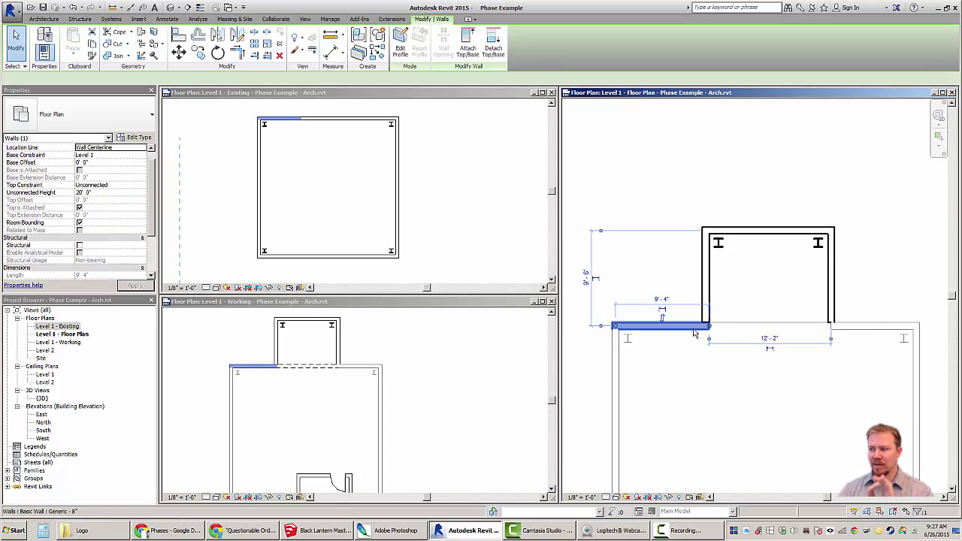
left_click(886, 329)
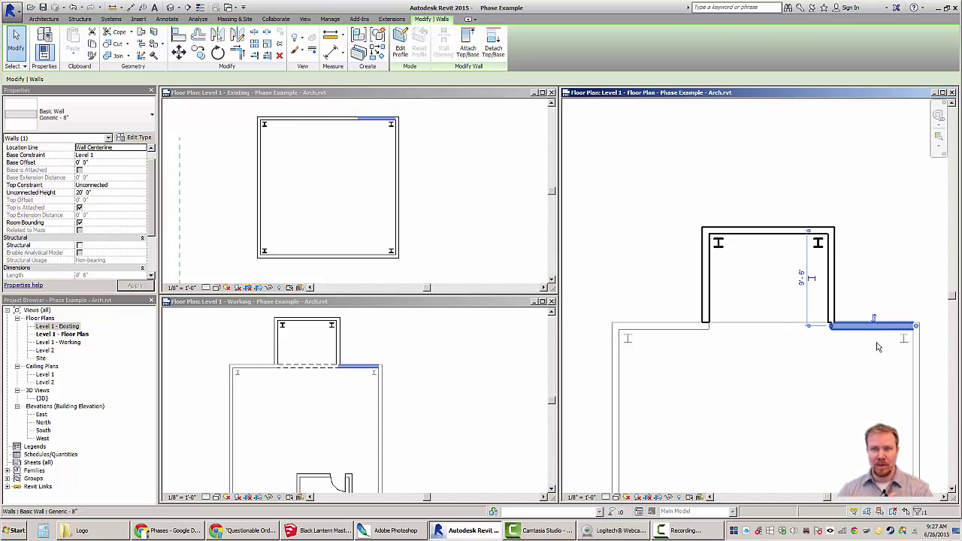
left_click(867, 373)
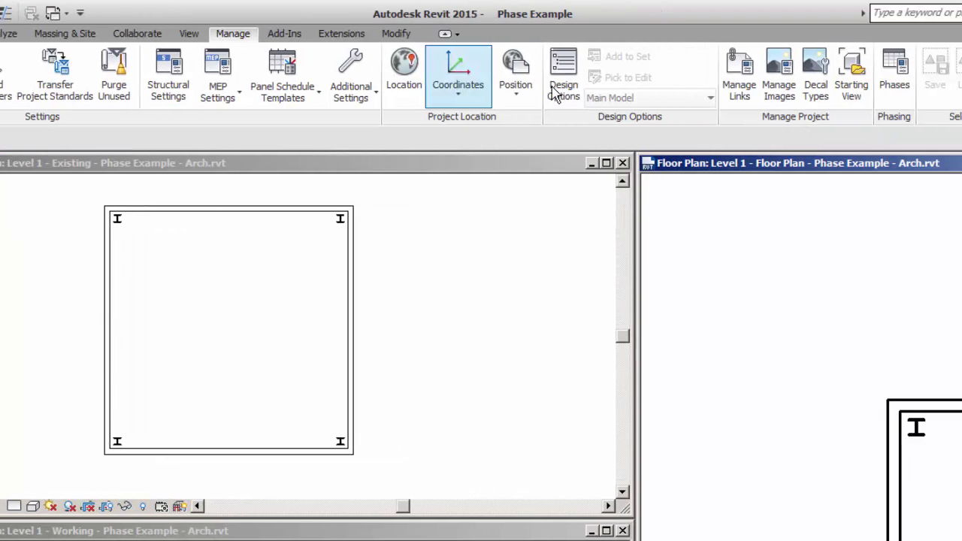
Step: Open Manage > Phases, select New Construction, and view the Phase Filters and Graphic Overrides tabs
left_click(892, 85)
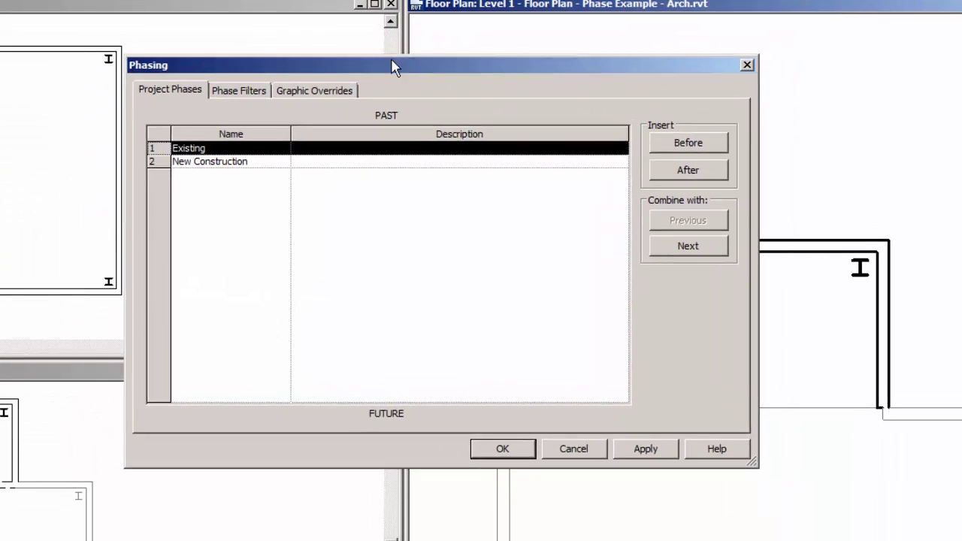
left_click_drag(390, 60, 318, 53)
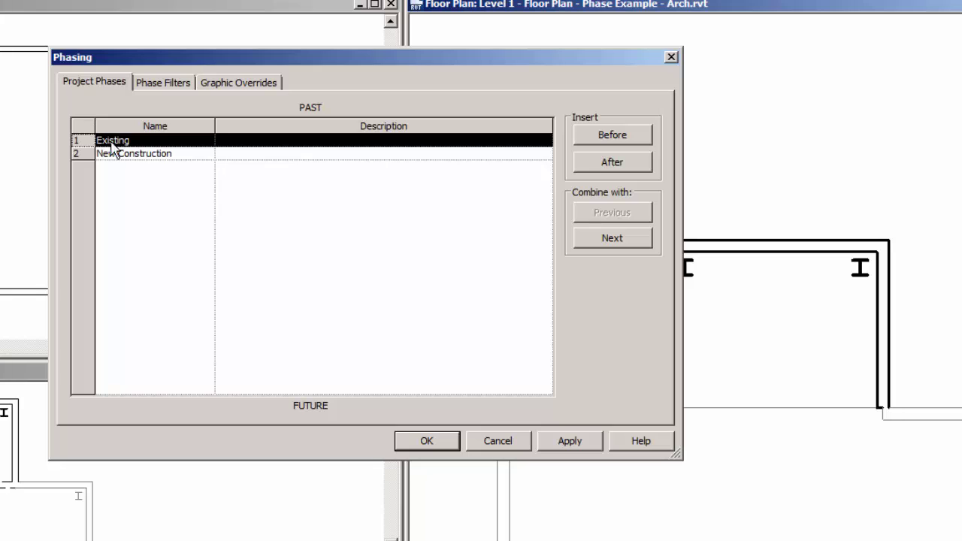
left_click(86, 153)
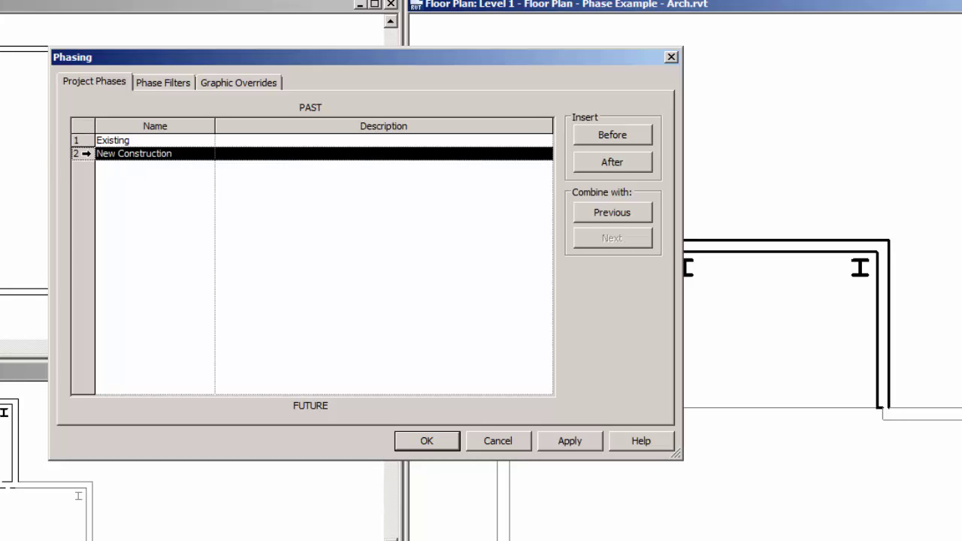
left_click(156, 86)
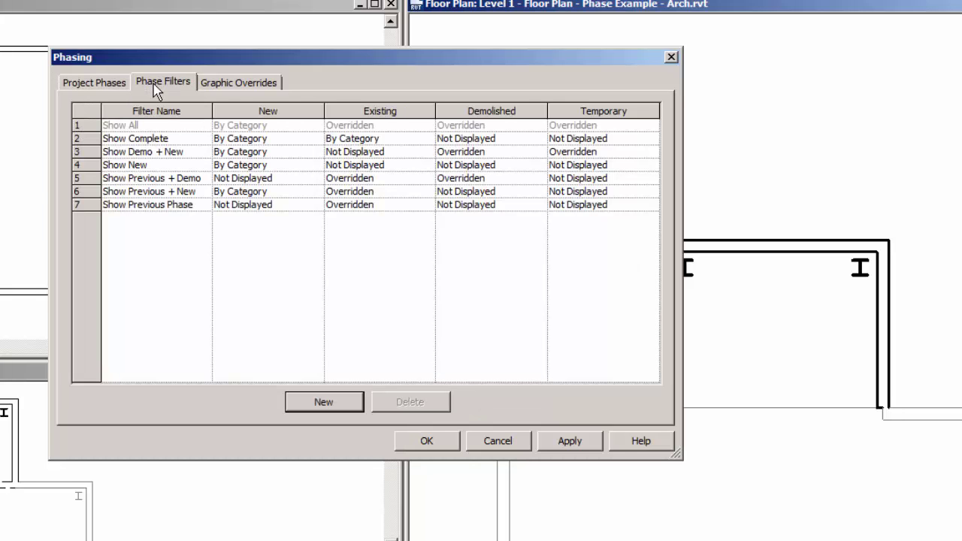
left_click(231, 89)
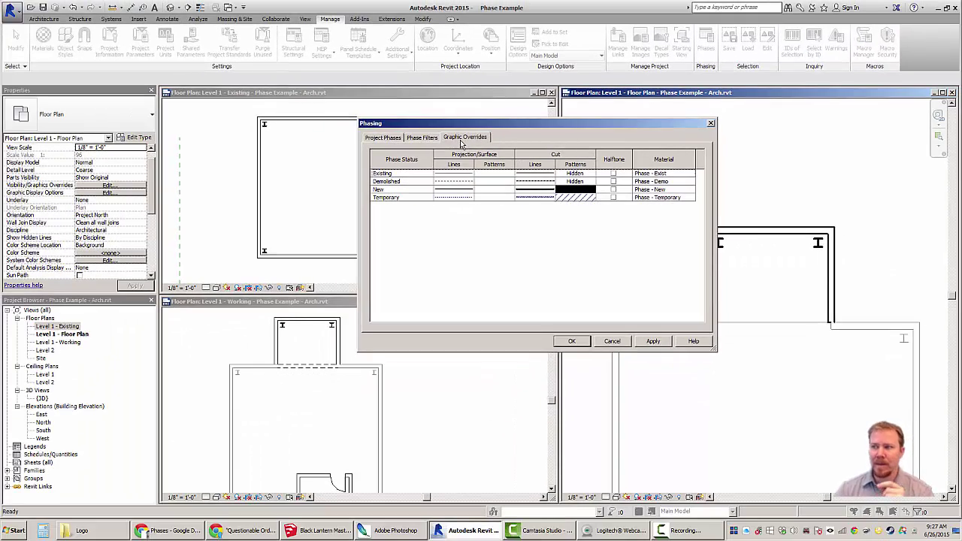
left_click_drag(479, 127, 421, 118)
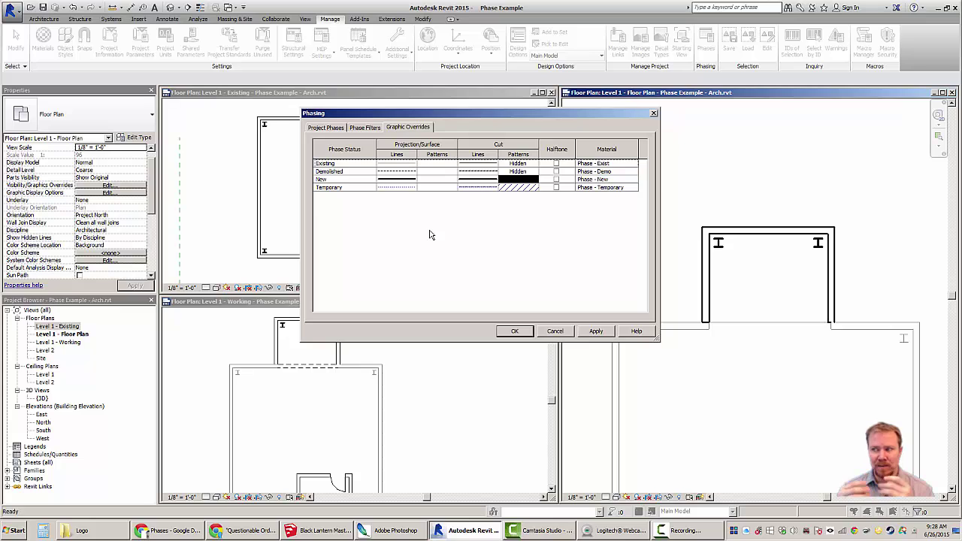
Step: Cancel the Phasing dialog
left_click(564, 335)
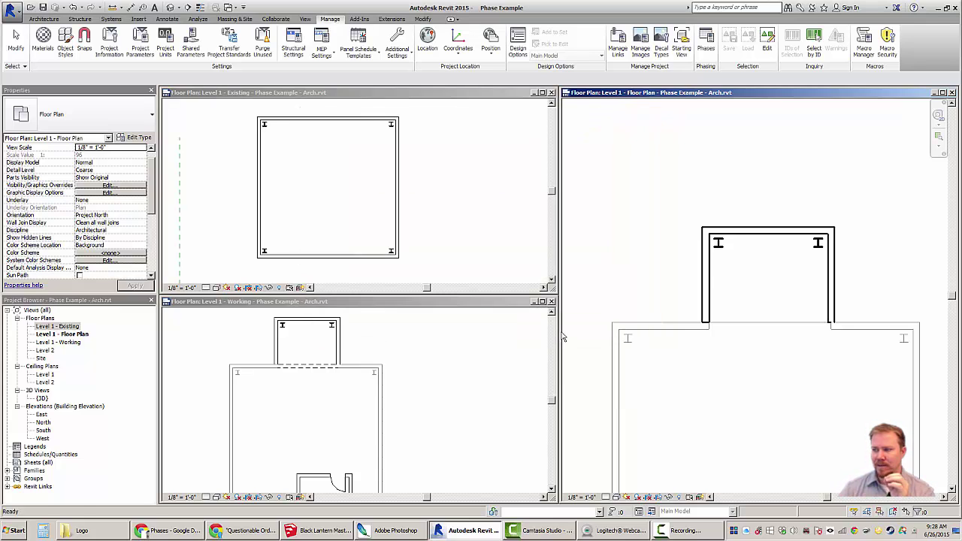
left_click(704, 284)
scroll(710, 287, "up", 3)
middle_click_drag(716, 290, 674, 307)
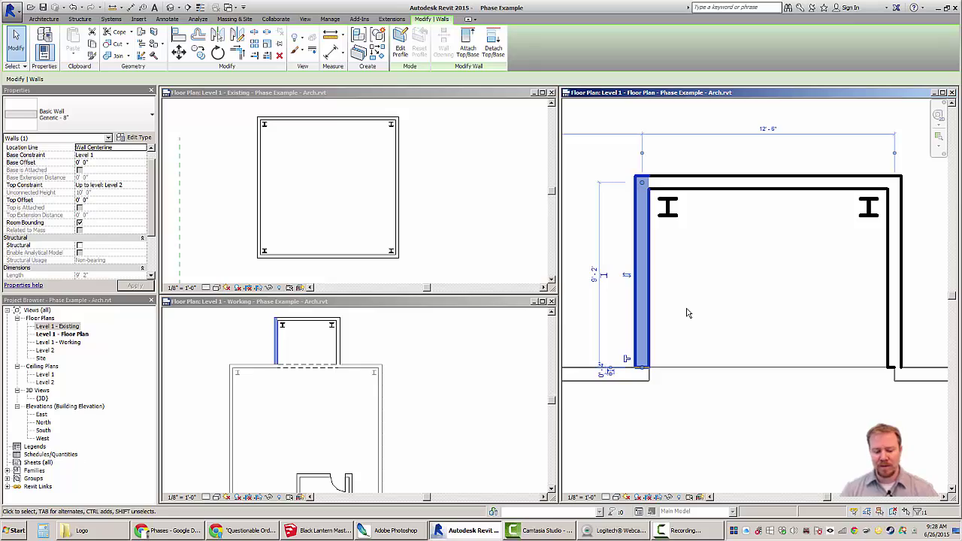
key("v")
key("g")
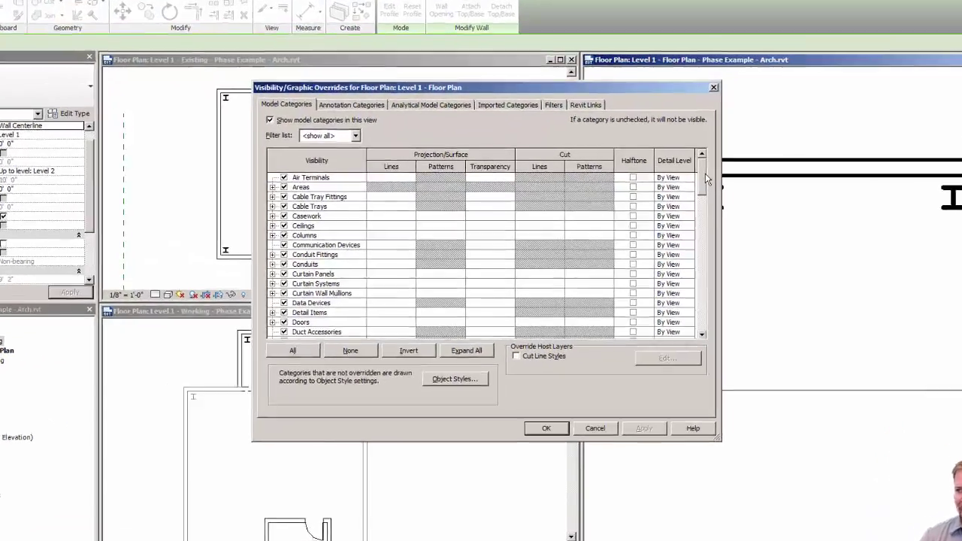
scroll(379, 301, "down", 15)
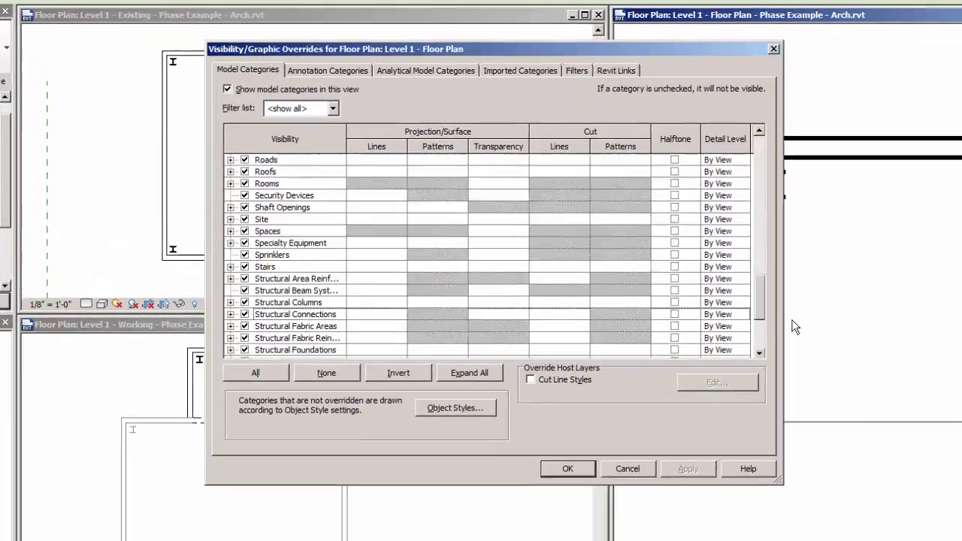
left_click(379, 303)
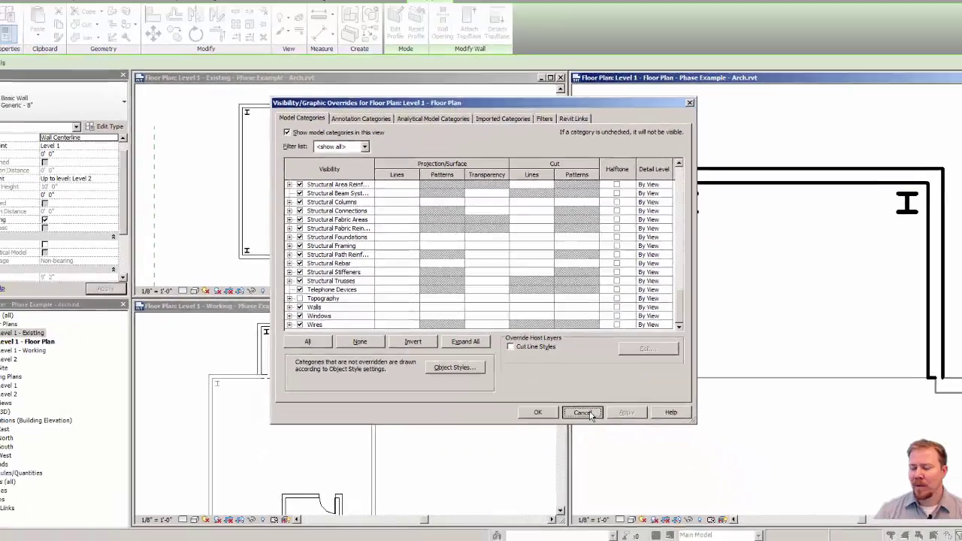
left_click(635, 479)
scroll(744, 310, "down", 2)
left_click(680, 319)
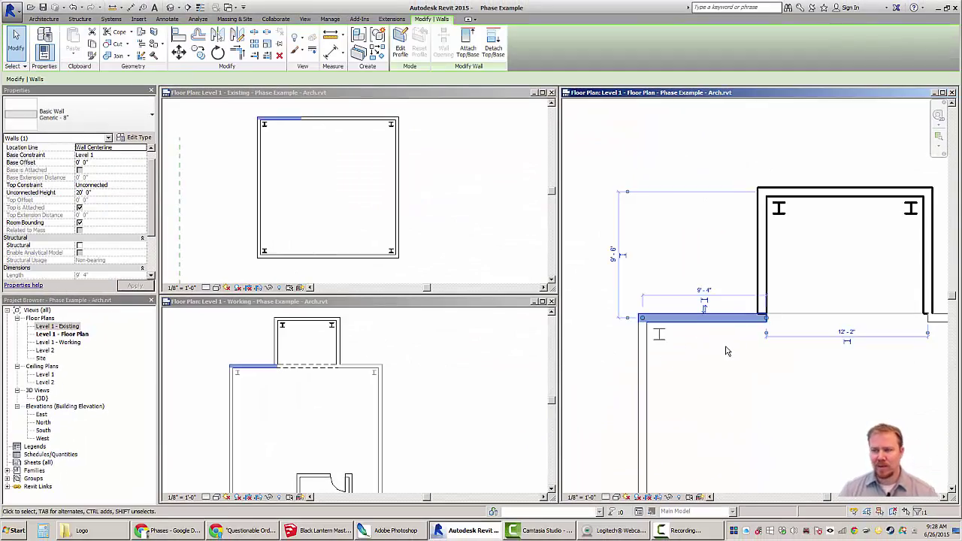
left_click(726, 349)
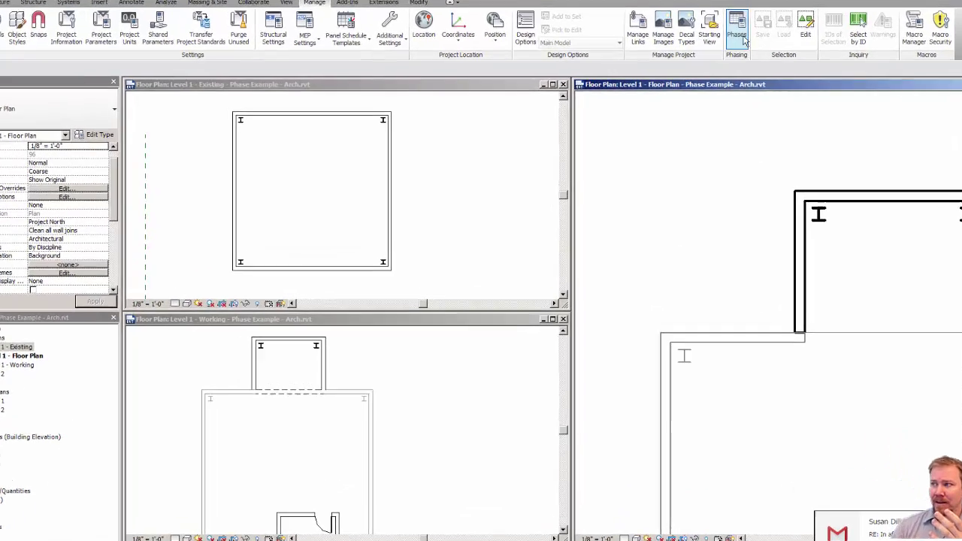
Step: Reopen the Phasing dialog and view its Graphic Overrides and Phase Filters tabs
left_click(743, 39)
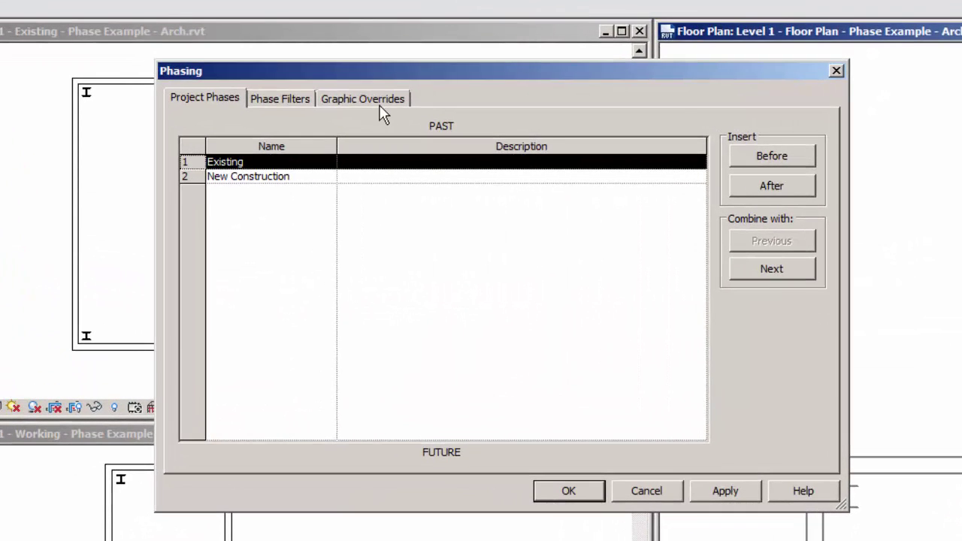
left_click(379, 105)
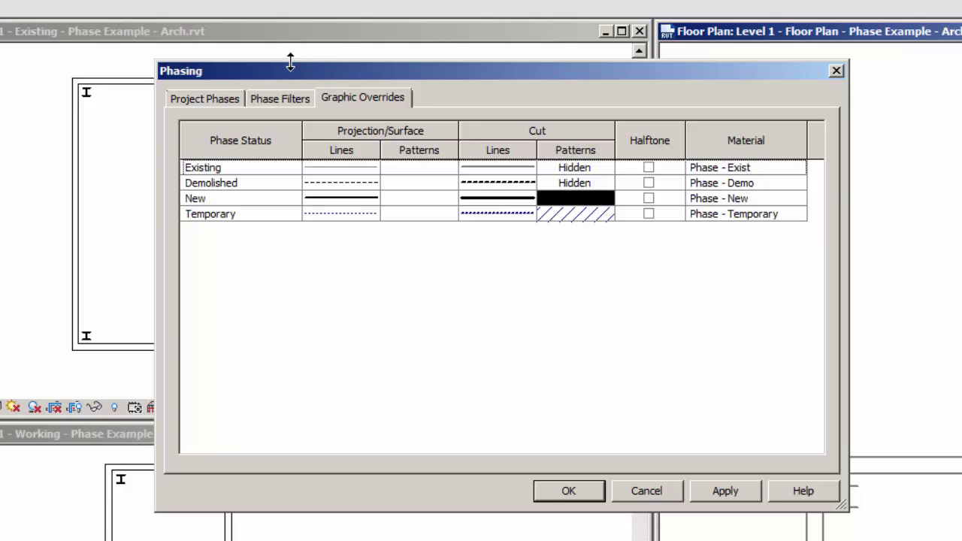
left_click(289, 98)
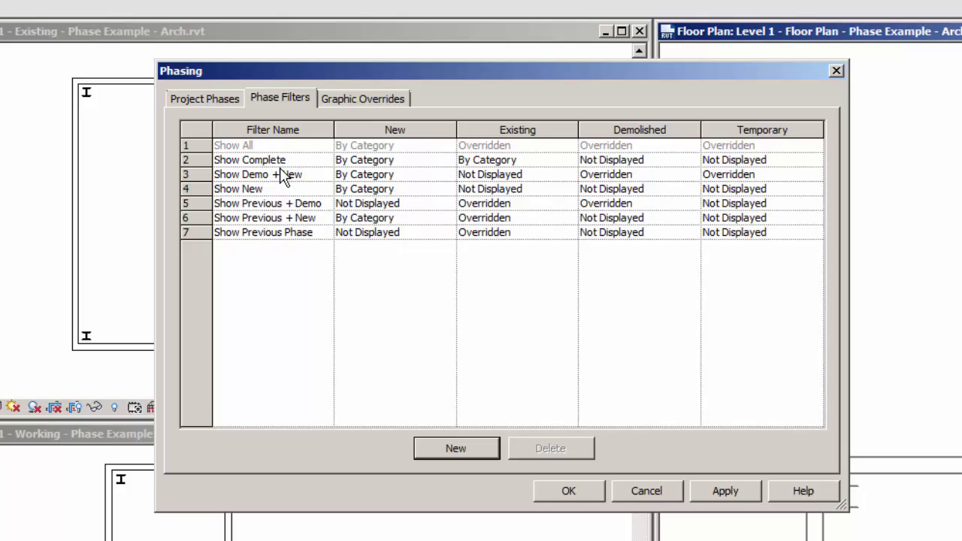
Step: Inspect the Show Demo + New, Show New, Show Previous + Demo and Show Previous + New filters
left_click(311, 179)
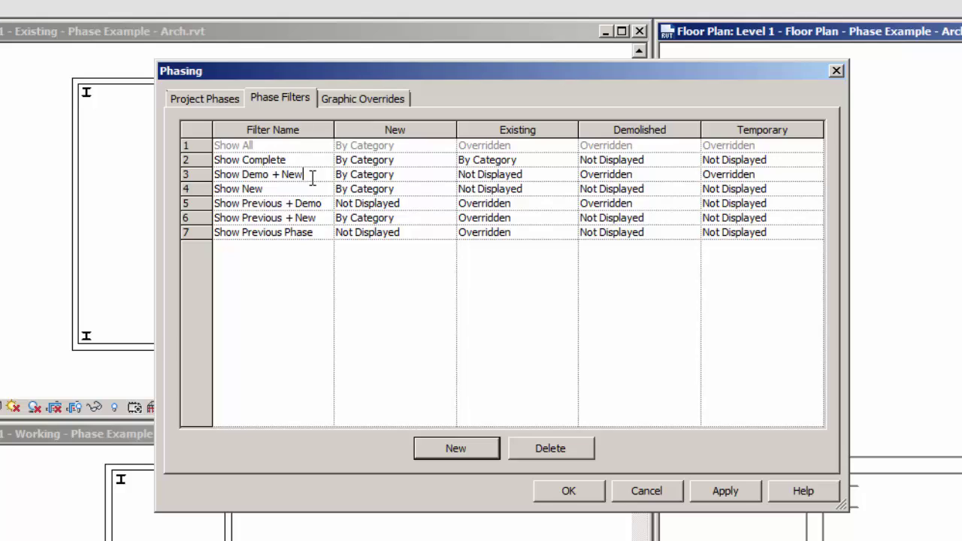
left_click(311, 190)
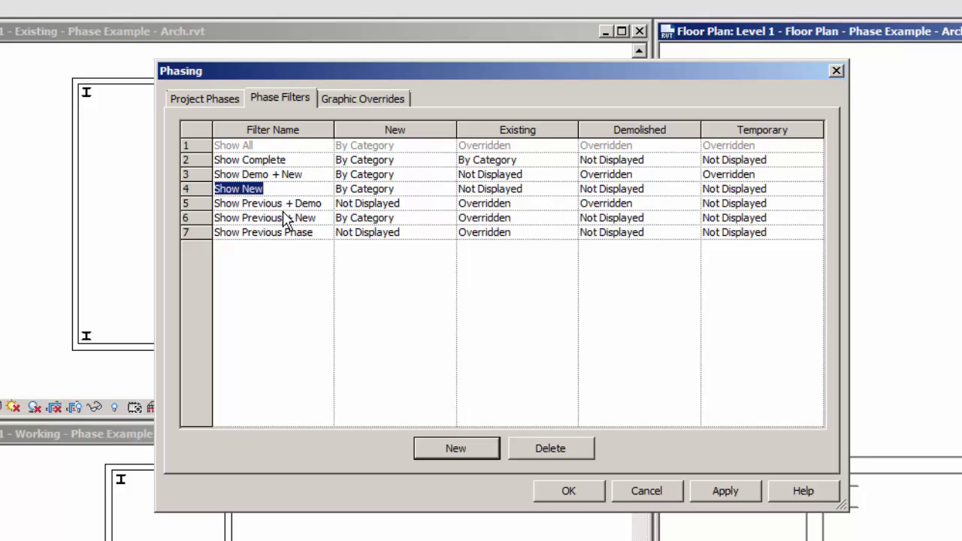
left_click(296, 206)
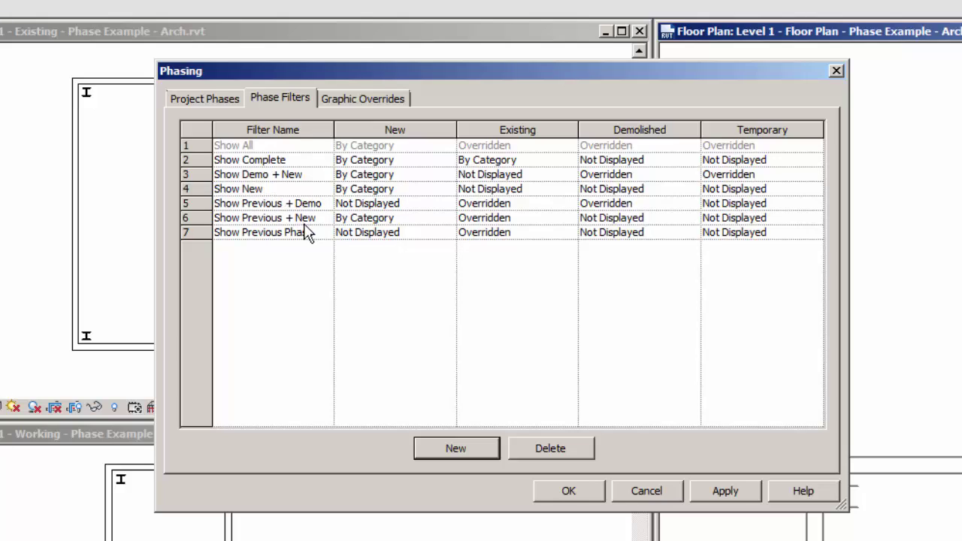
left_click(304, 220)
left_click(308, 223)
Step: Cancel the Phasing dialog and select the linked structural model in Level 1 - Floor Plan
left_click(644, 488)
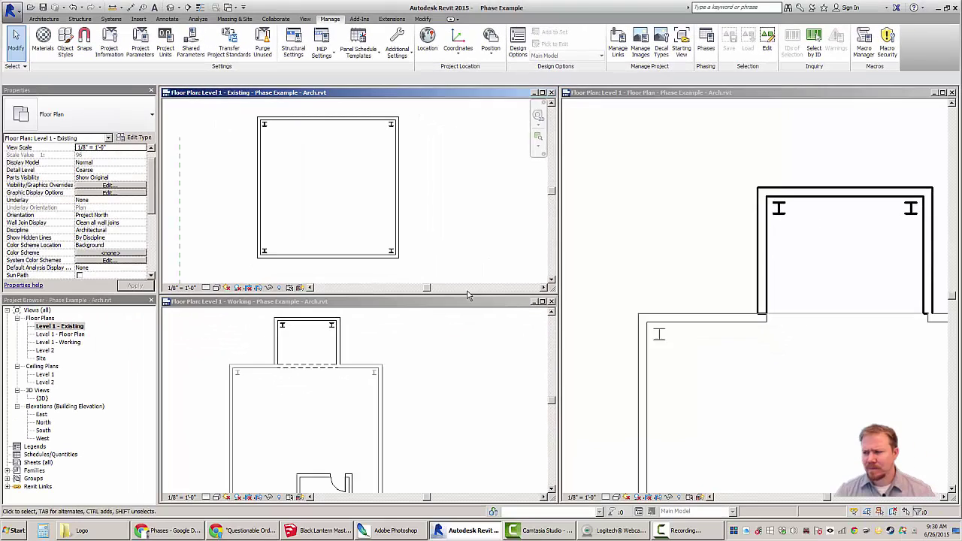
left_click(608, 358)
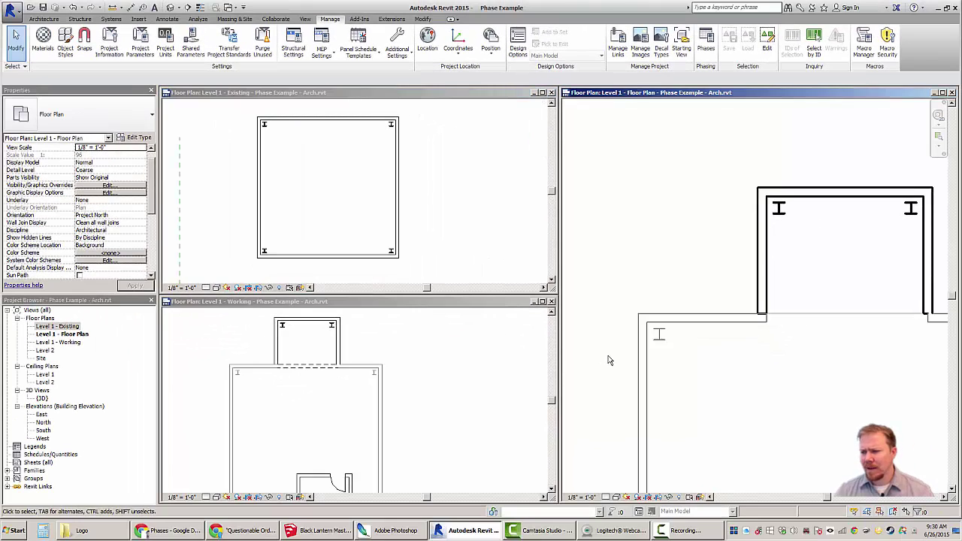
scroll(633, 365, "down", 3)
scroll(638, 288, "down", 3)
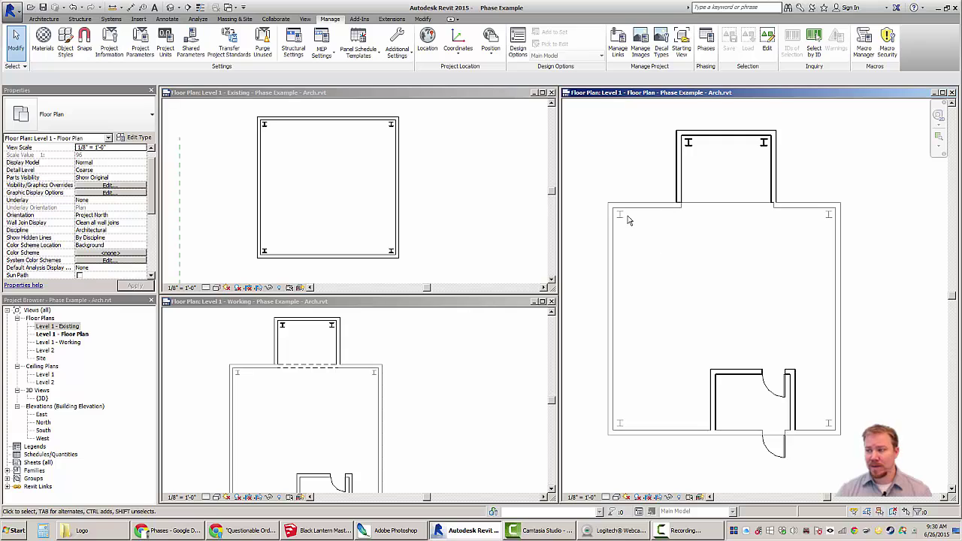
left_click(622, 222)
scroll(651, 302, "down", 1)
middle_click_drag(650, 303, 721, 258)
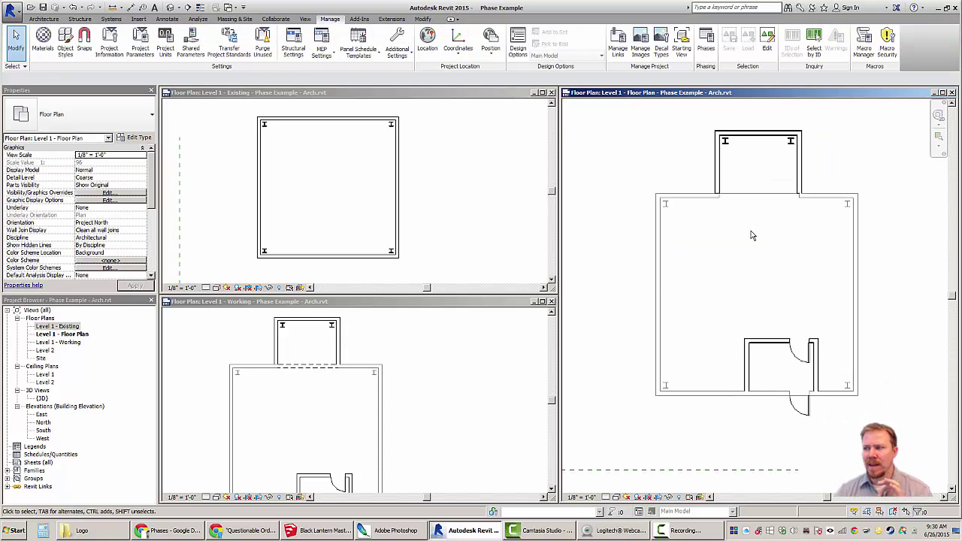
left_click(753, 235)
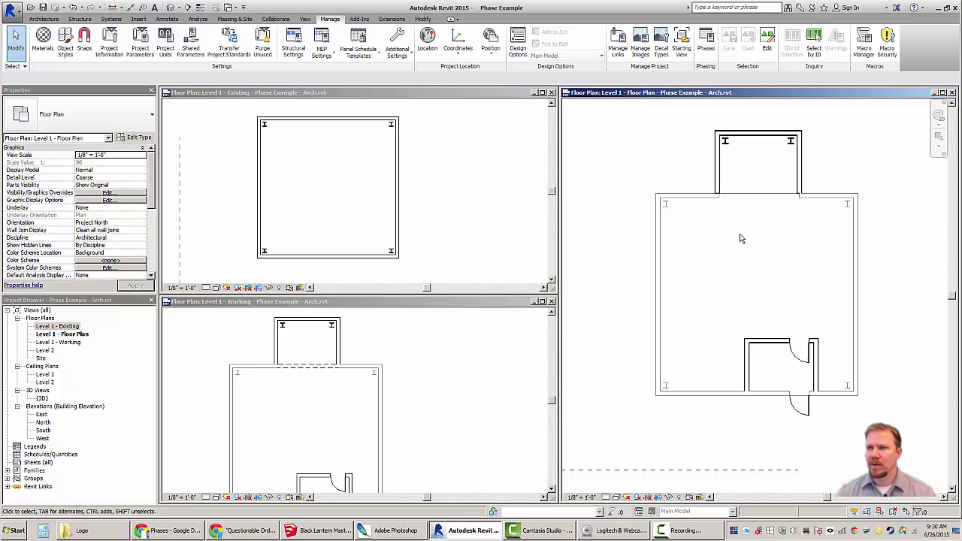
Step: Tab-select the linked model's column and check its Phase Created is 'Stuff that was there'
left_click(726, 144)
scroll(661, 195, "up", 5)
scroll(651, 182, "up", 3)
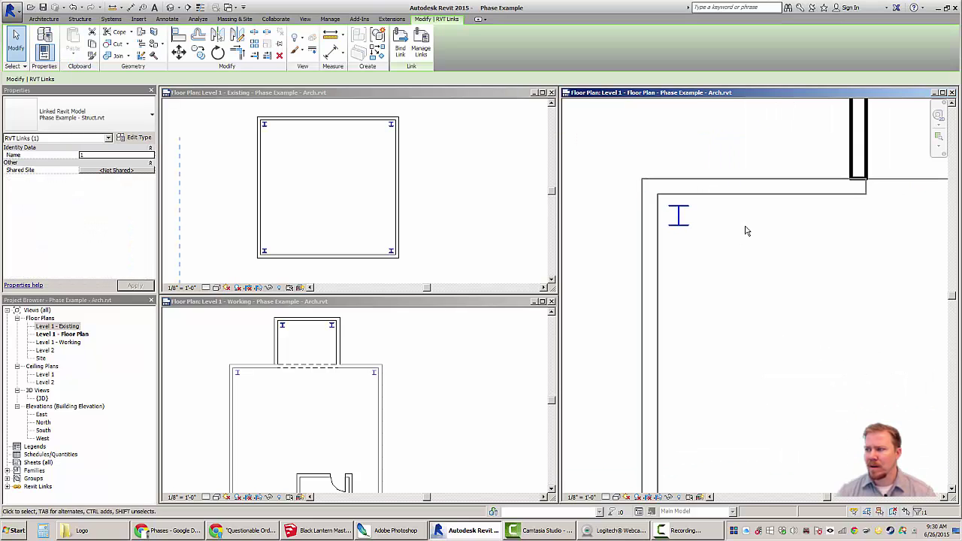
middle_click_drag(745, 230, 666, 327)
key("Escape")
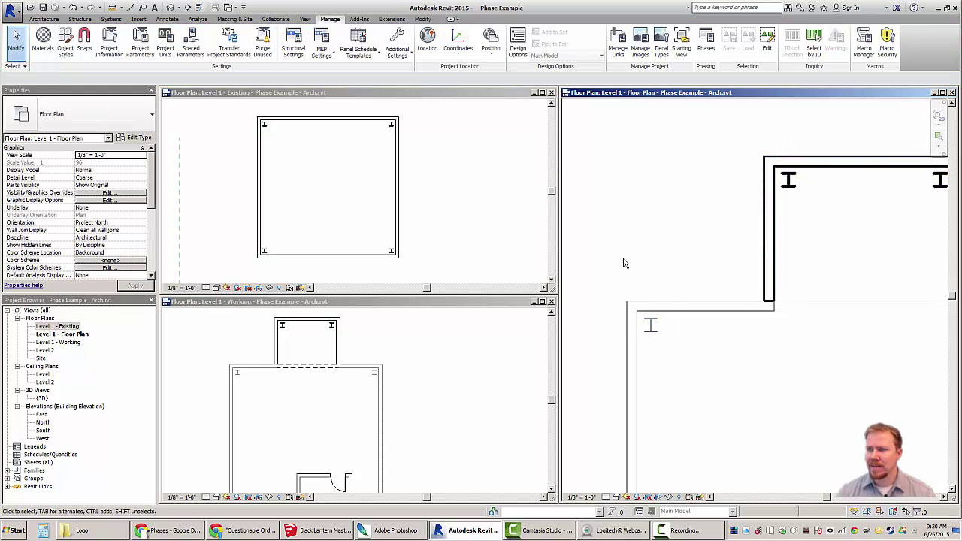
key("Tab")
left_click(650, 326)
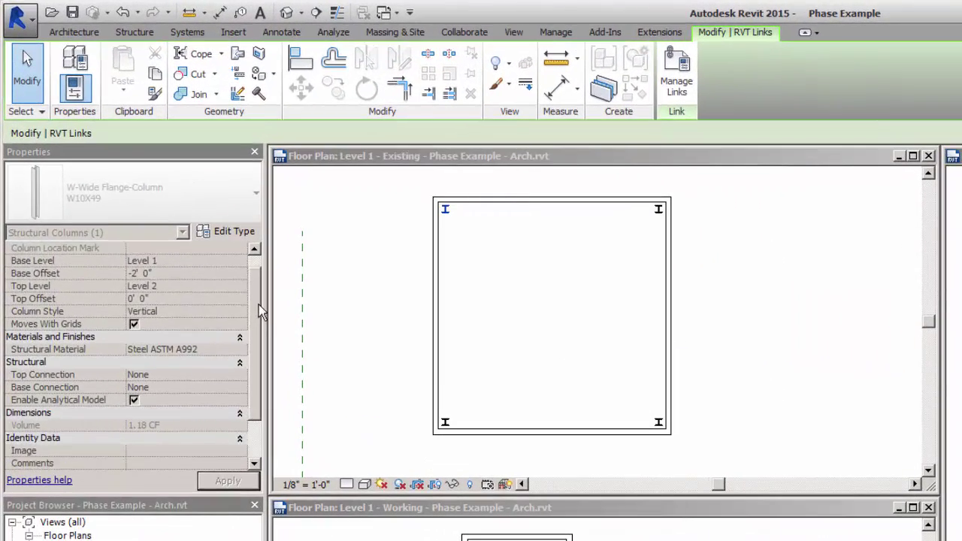
left_click_drag(153, 181, 158, 220)
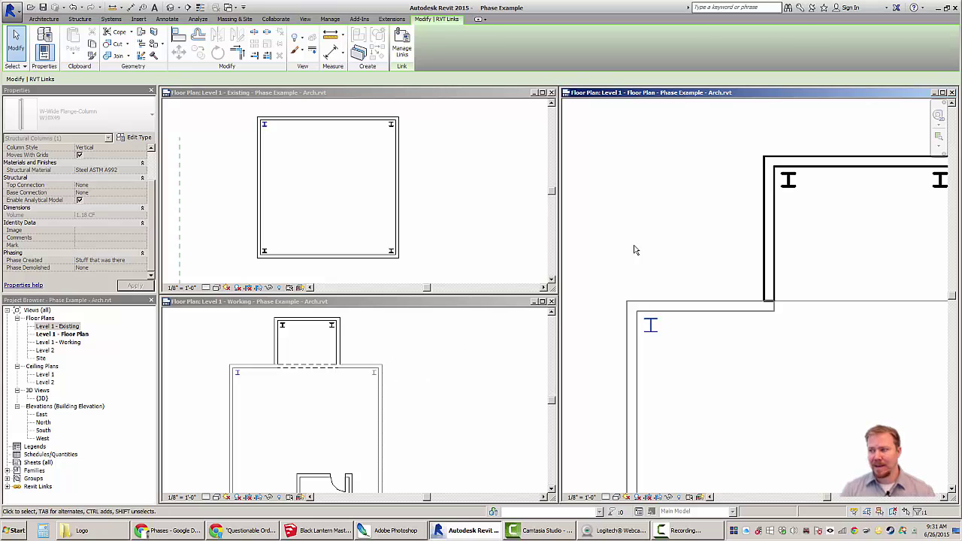
Step: Set the Phase Example - Struct link in Level 1 to Custom display using phase 'Stuff that was there'
key("Escape")
scroll(702, 338, "down", 3)
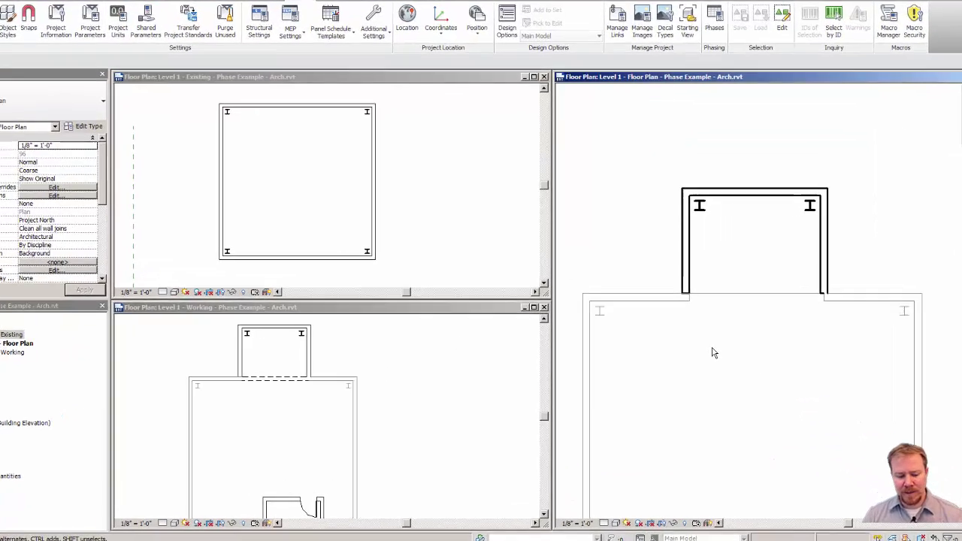
key("v")
key("v")
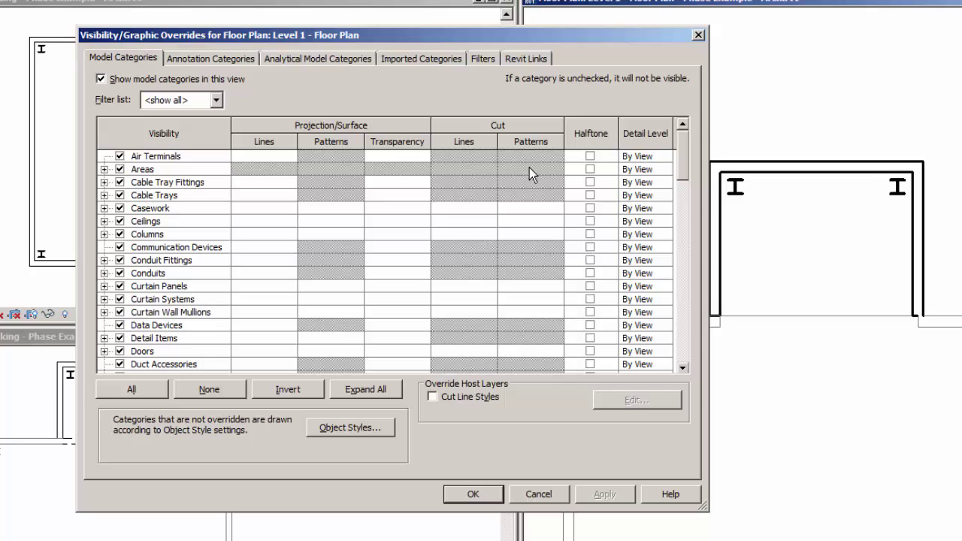
left_click(510, 59)
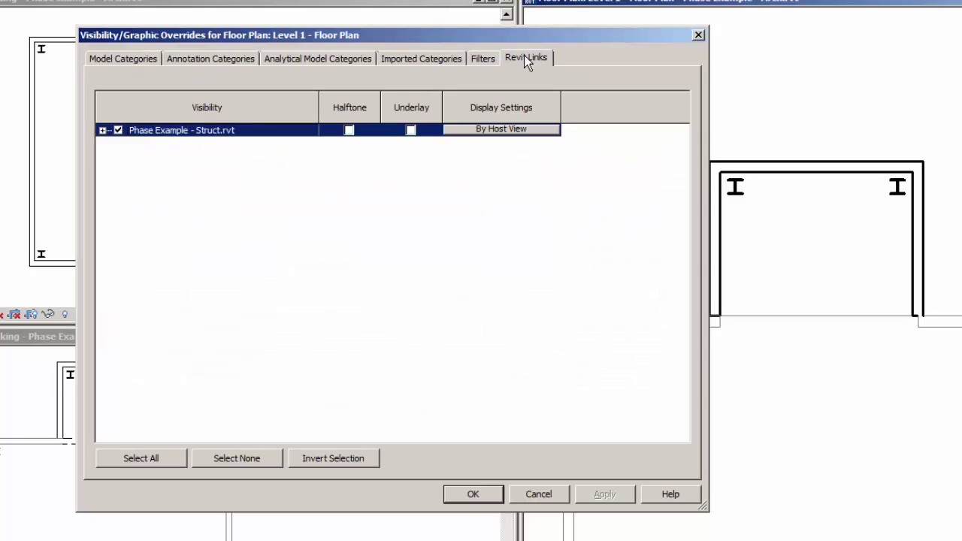
left_click(501, 129)
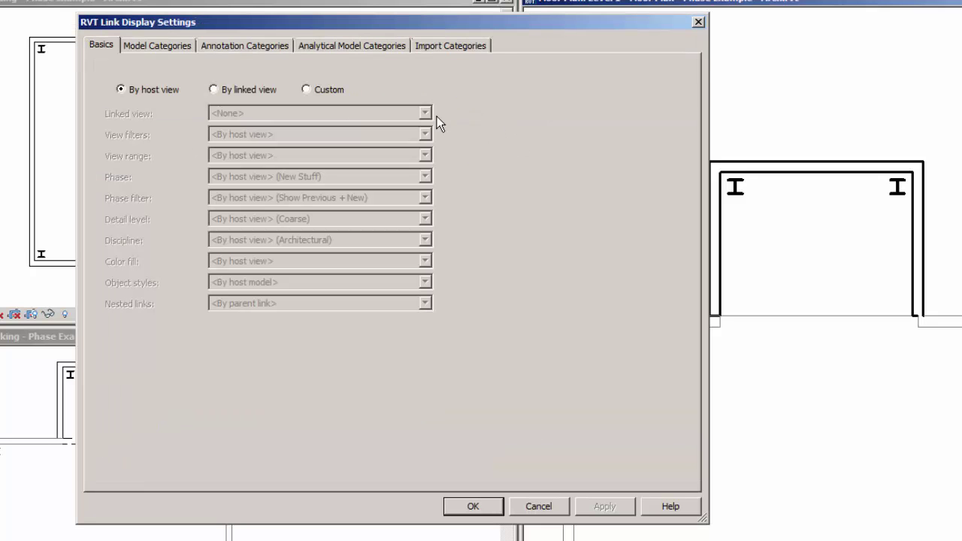
left_click(306, 89)
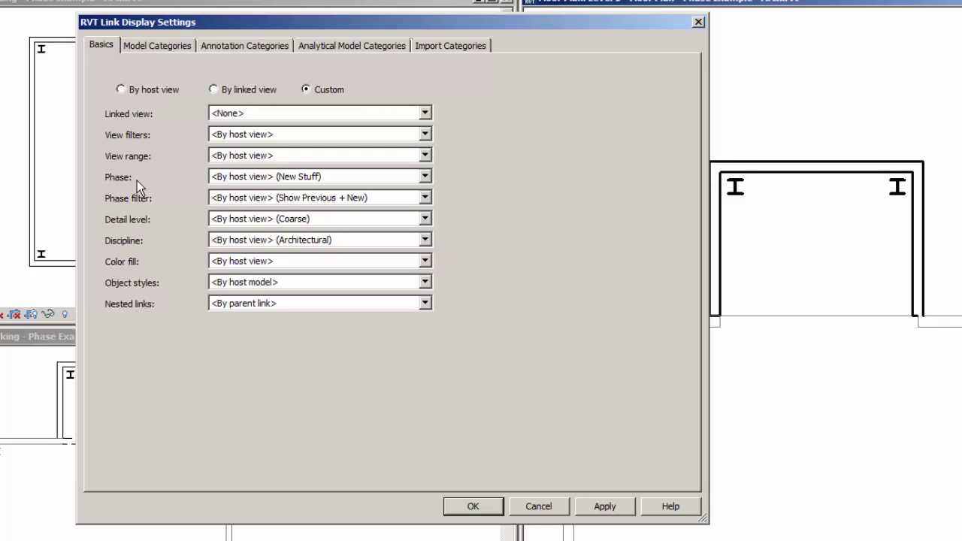
left_click(425, 177)
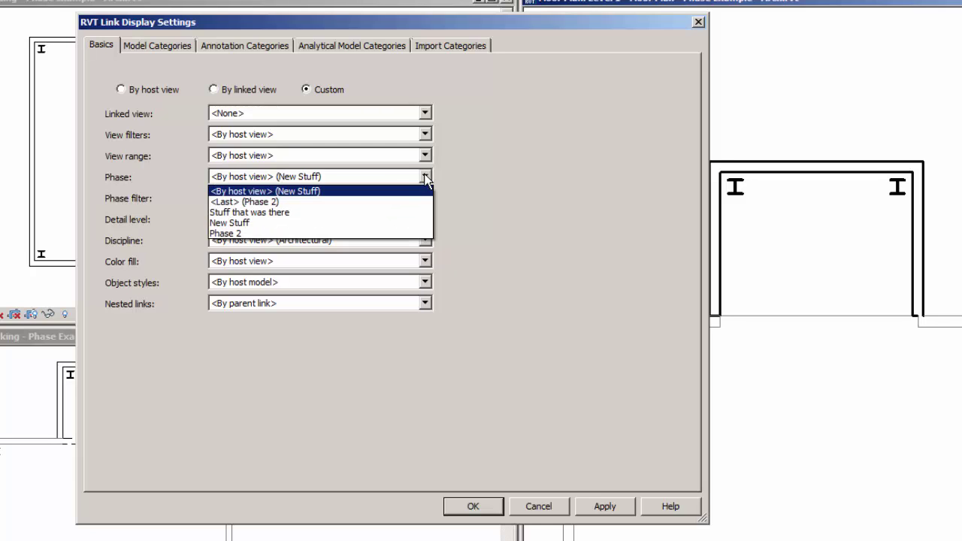
left_click(247, 213)
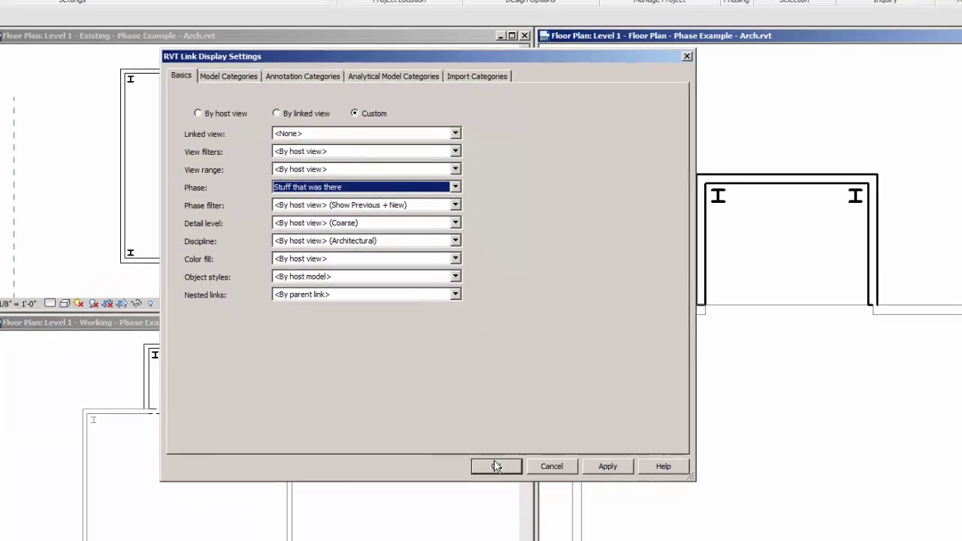
left_click(473, 506)
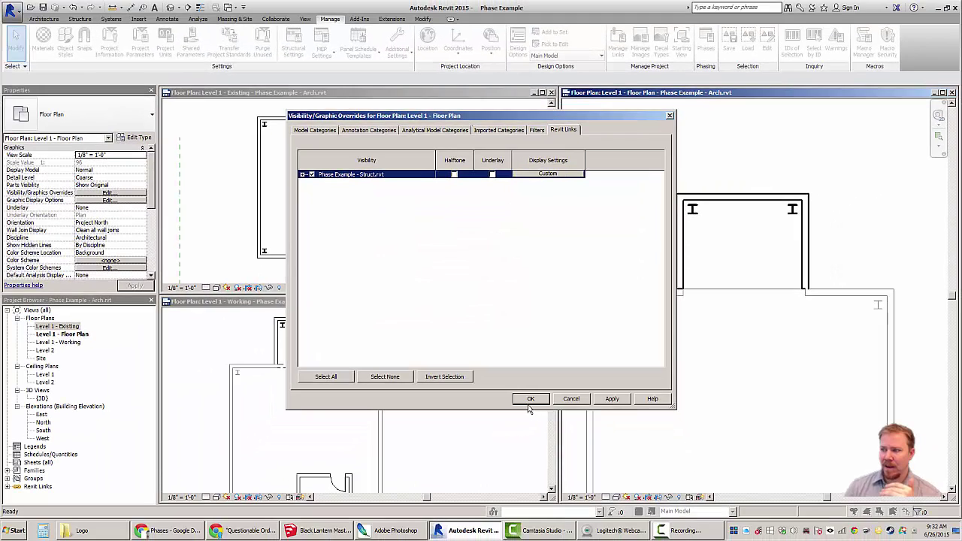
Step: Apply the visibility overrides, then make Level 1 - Working the active view and zoom out
left_click(529, 399)
scroll(661, 344, "down", 3)
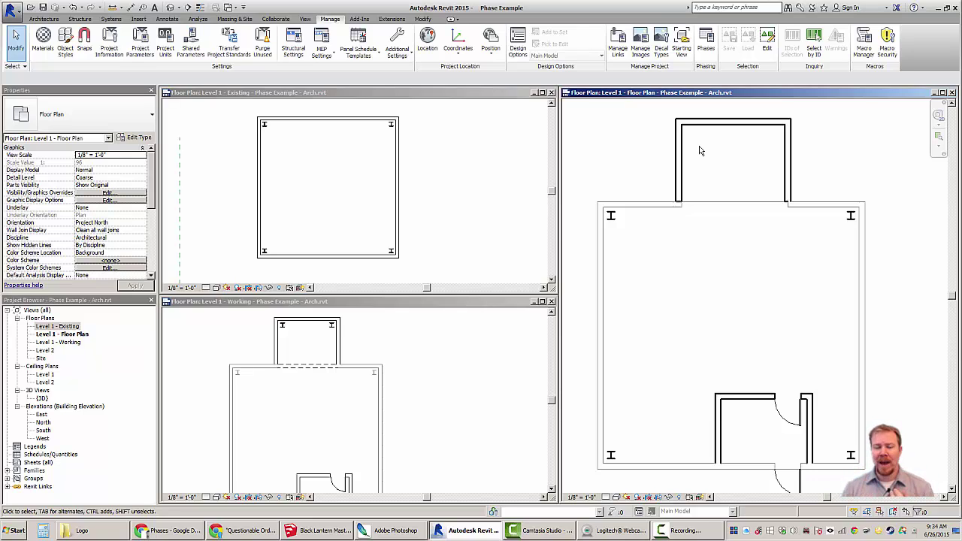
left_click(346, 351)
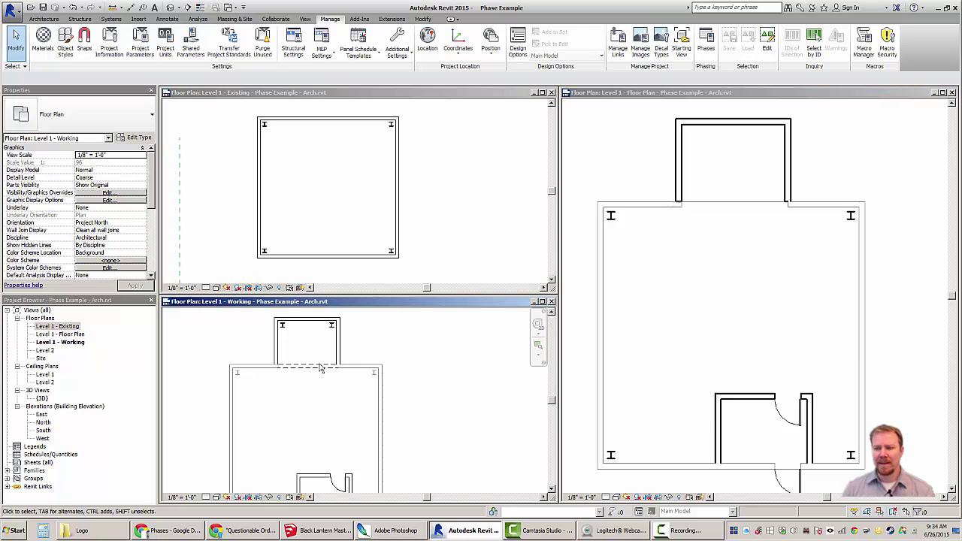
scroll(332, 390, "down", 3)
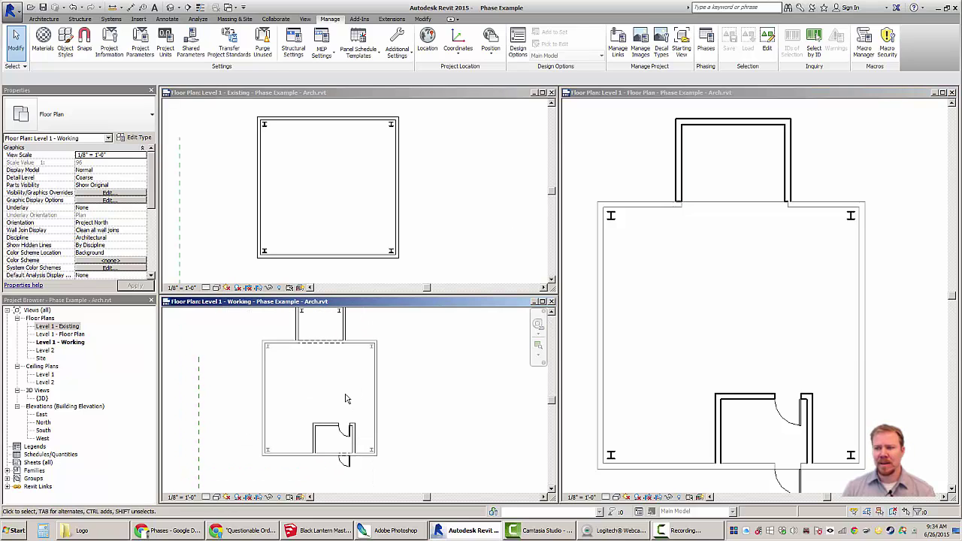